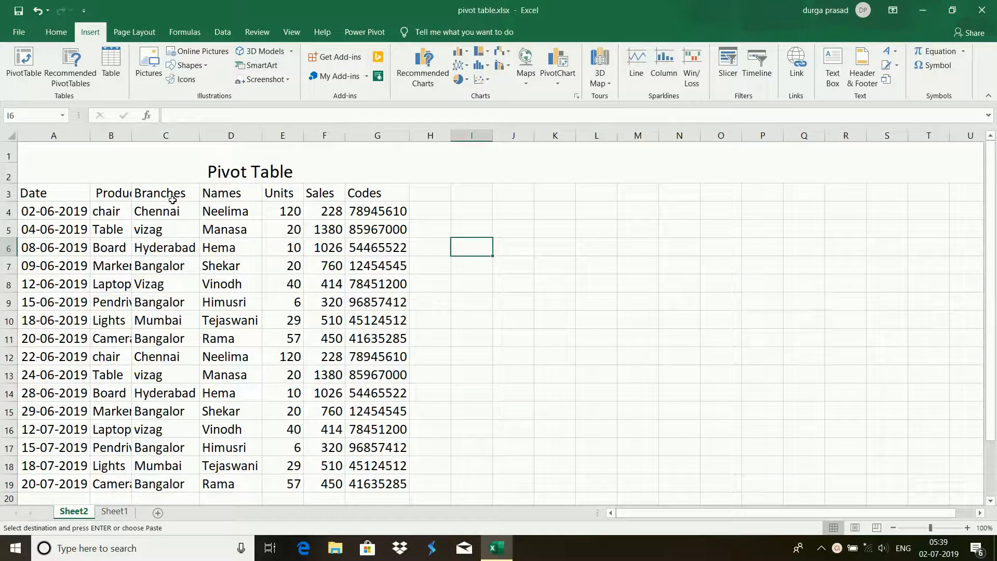
Select the data range A3:G19 on Sheet2 and widen column B so the product names fit.
left_click_drag(67, 194, 405, 489)
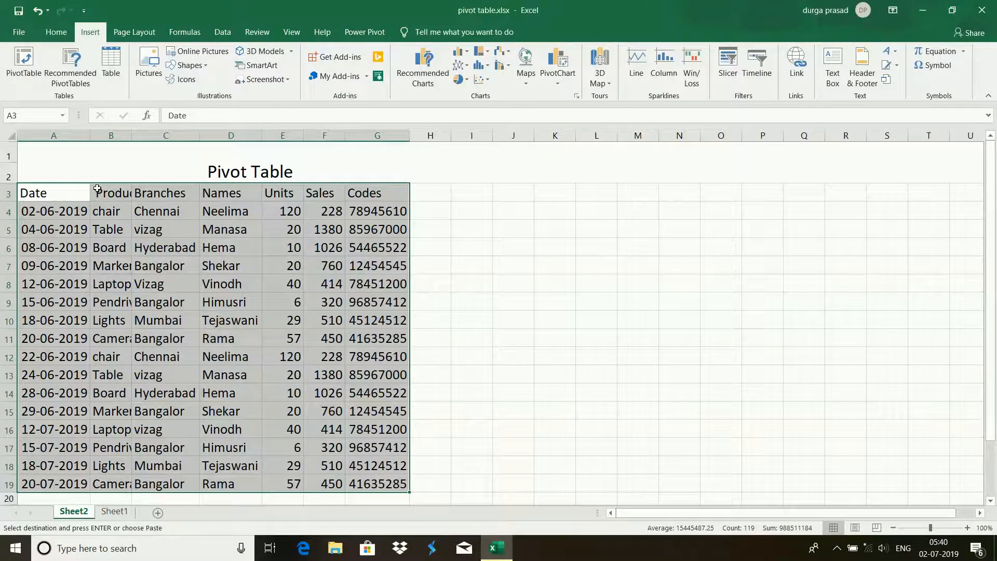
left_click_drag(132, 134, 149, 135)
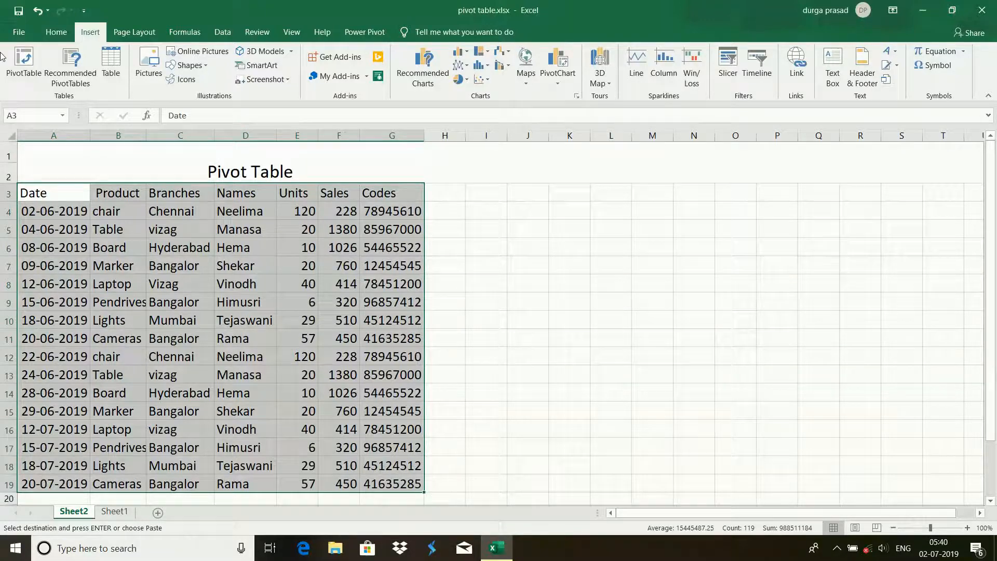
Create a PivotTable from Sheet2!$A$3:$G$19 on the existing worksheet at cell L4 of Sheet2.
left_click(25, 61)
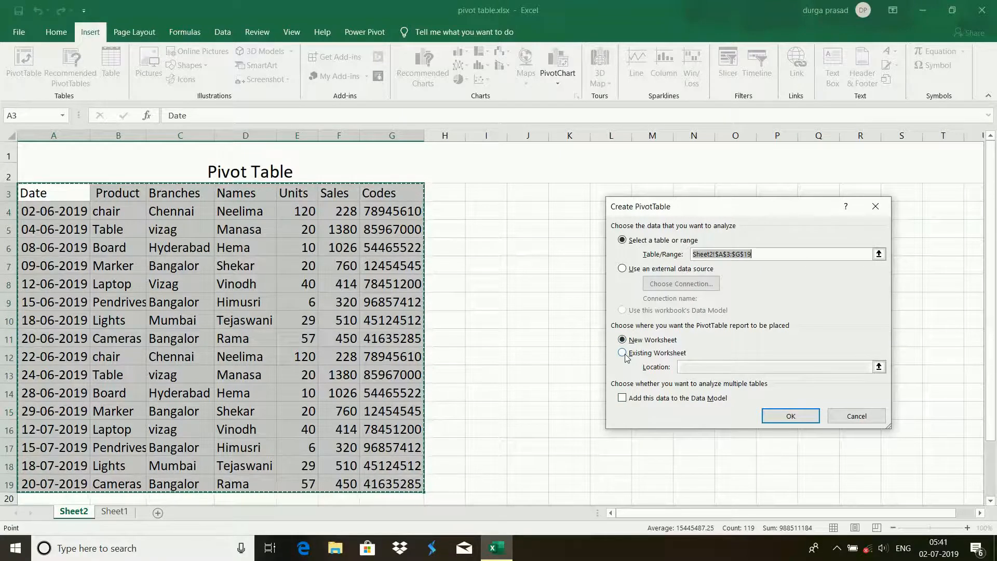
left_click_drag(716, 214, 793, 215)
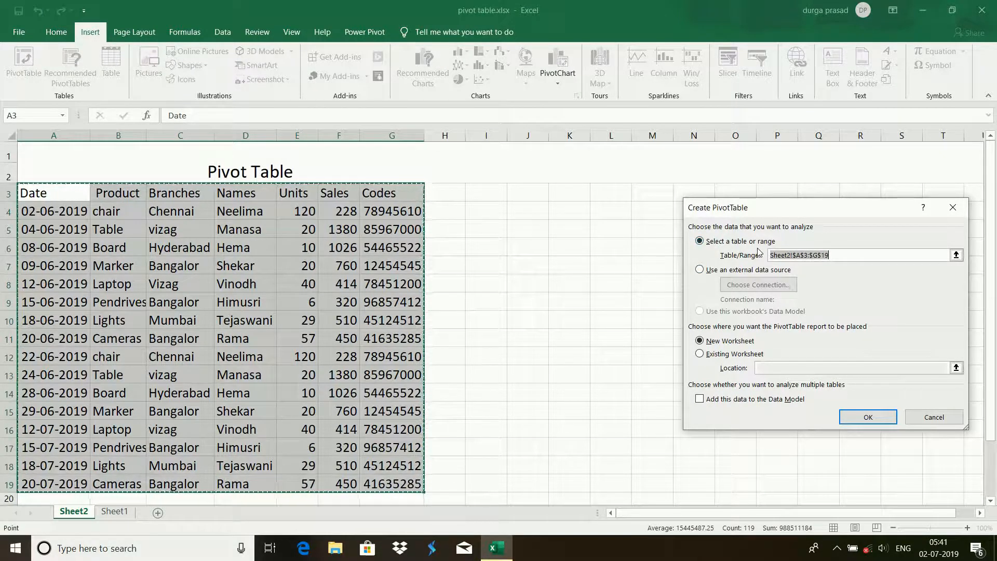
left_click(712, 355)
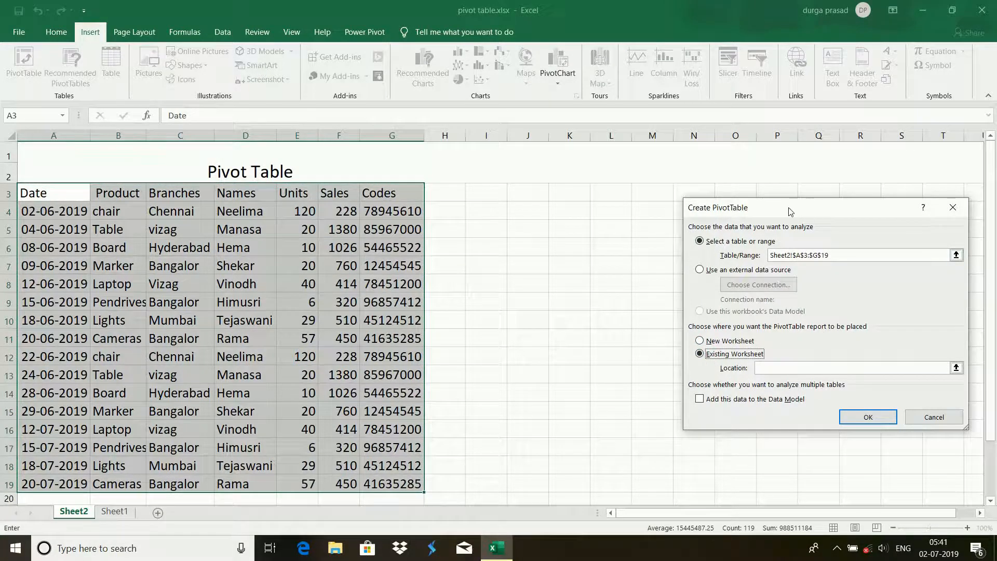
left_click_drag(790, 210, 862, 203)
left_click(620, 217)
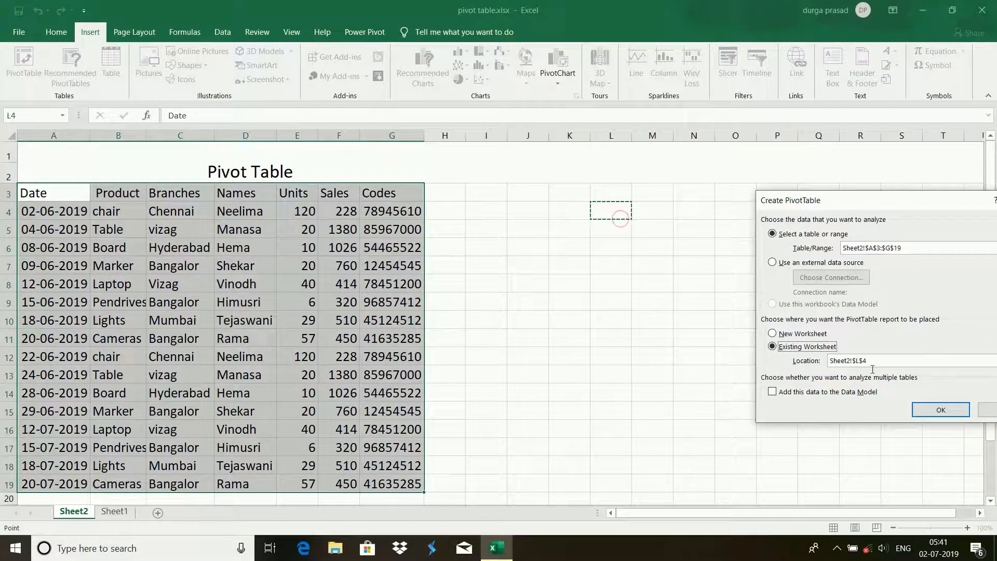
left_click(932, 410)
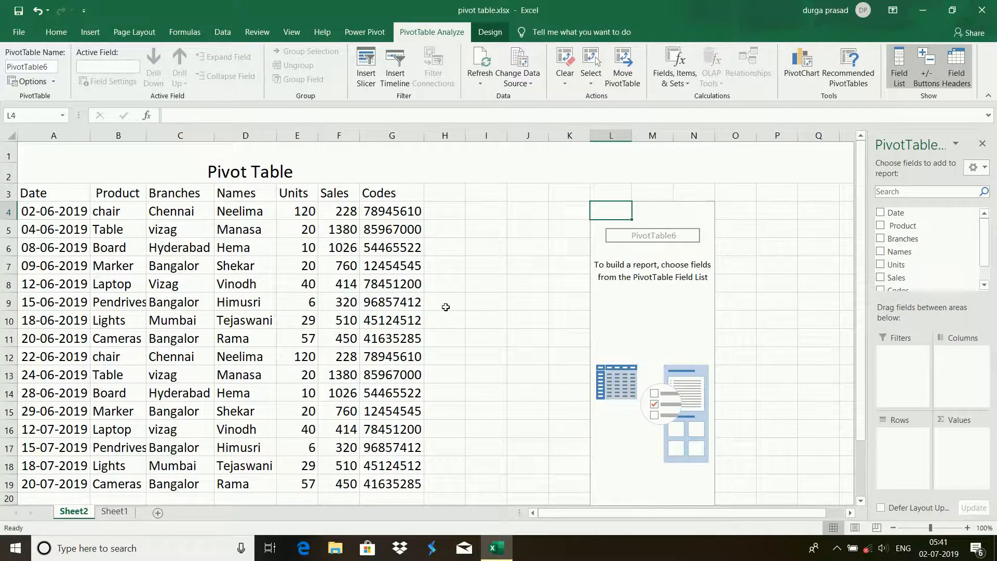
Build the PivotTable with Branches as rows, Product as columns and Sales as summed values.
left_click(885, 241)
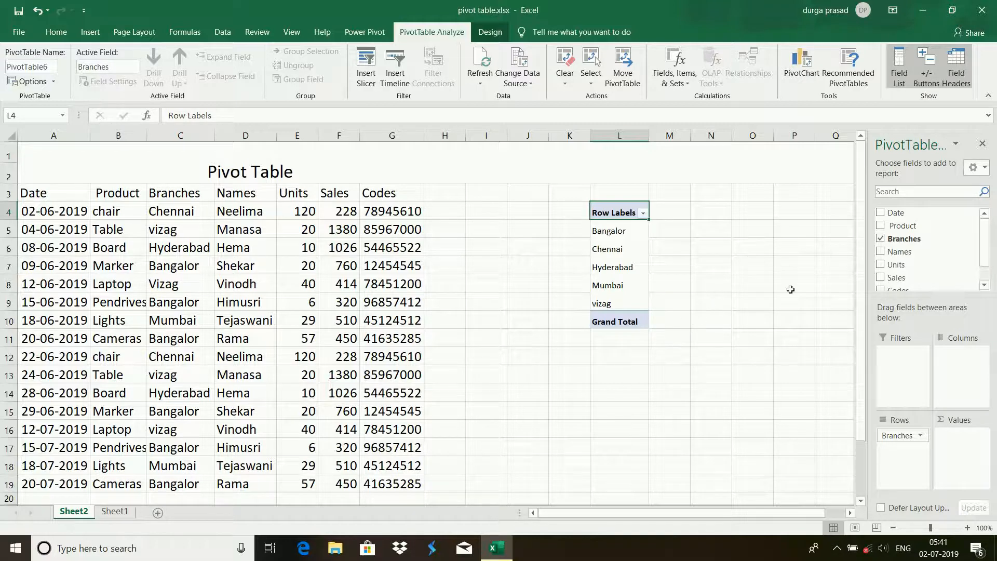
left_click(881, 277)
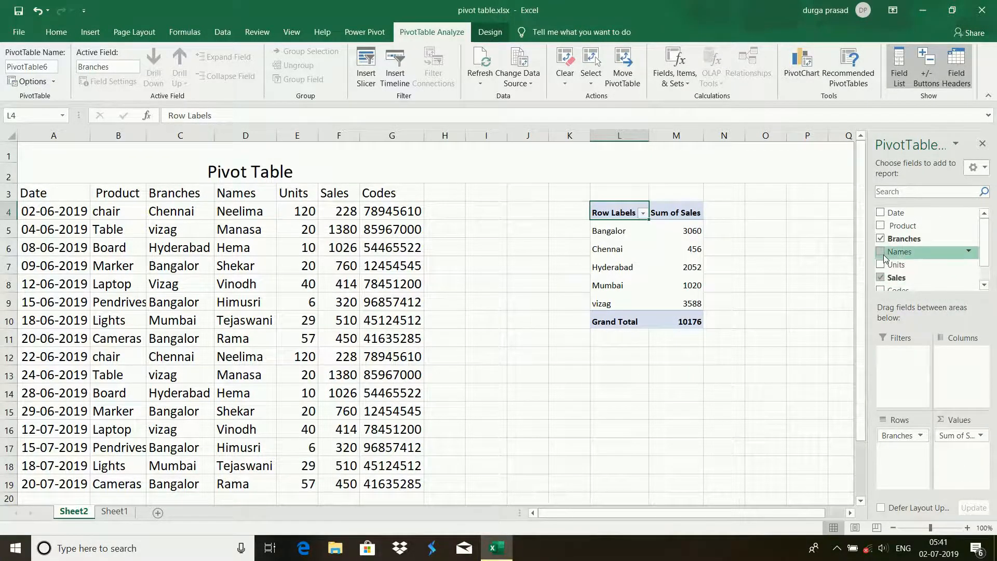
left_click(880, 225)
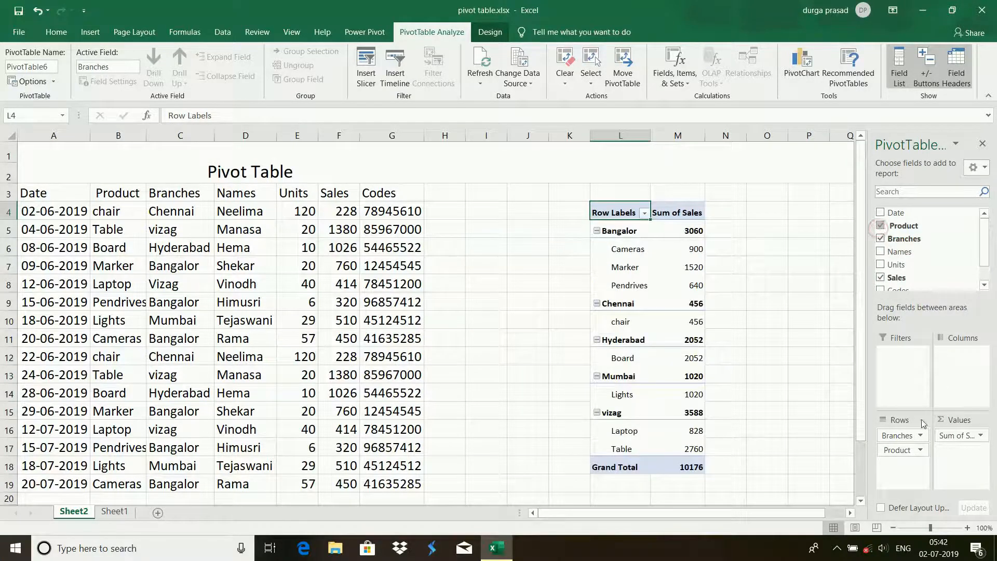
left_click_drag(903, 450, 968, 379)
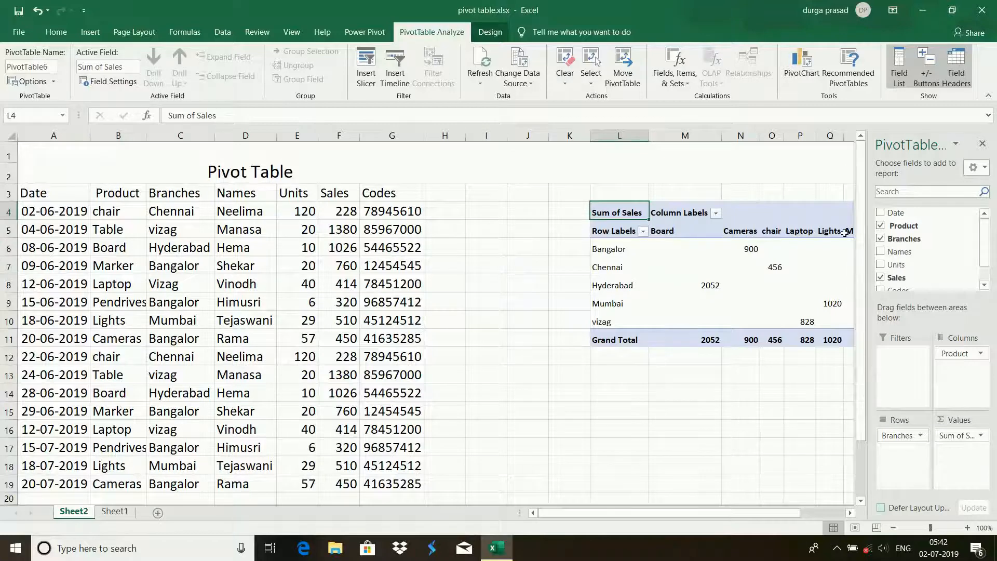
left_click_drag(727, 514, 772, 512)
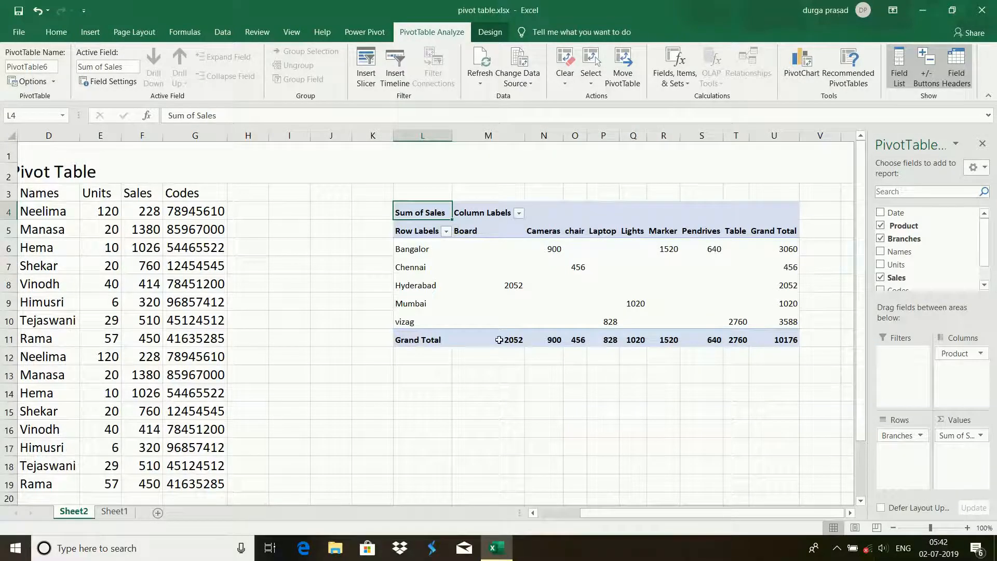
Remove the Product, Branches and Sales fields to empty the PivotTable.
mouse_move(514, 345)
left_click(881, 226)
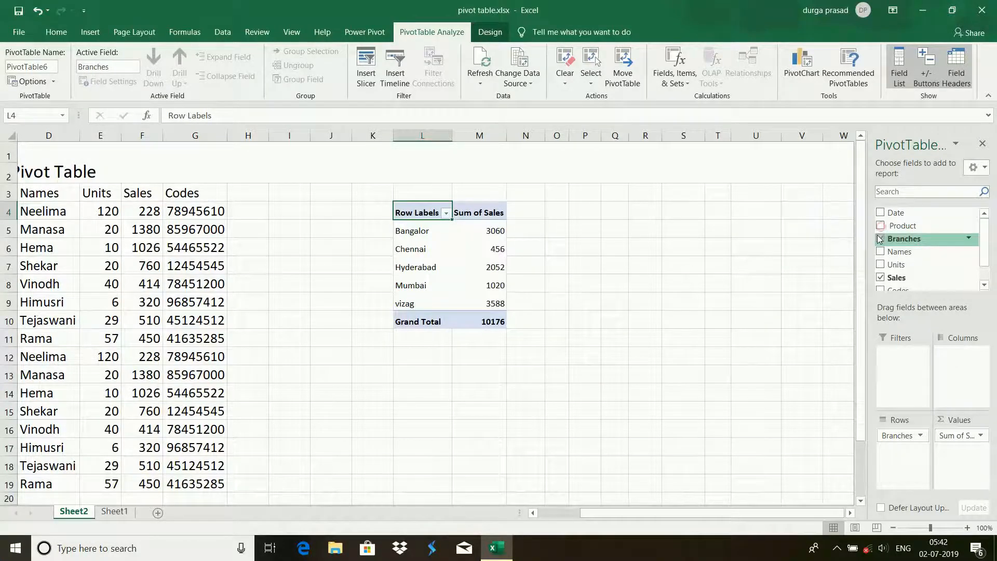
left_click(881, 239)
left_click(881, 277)
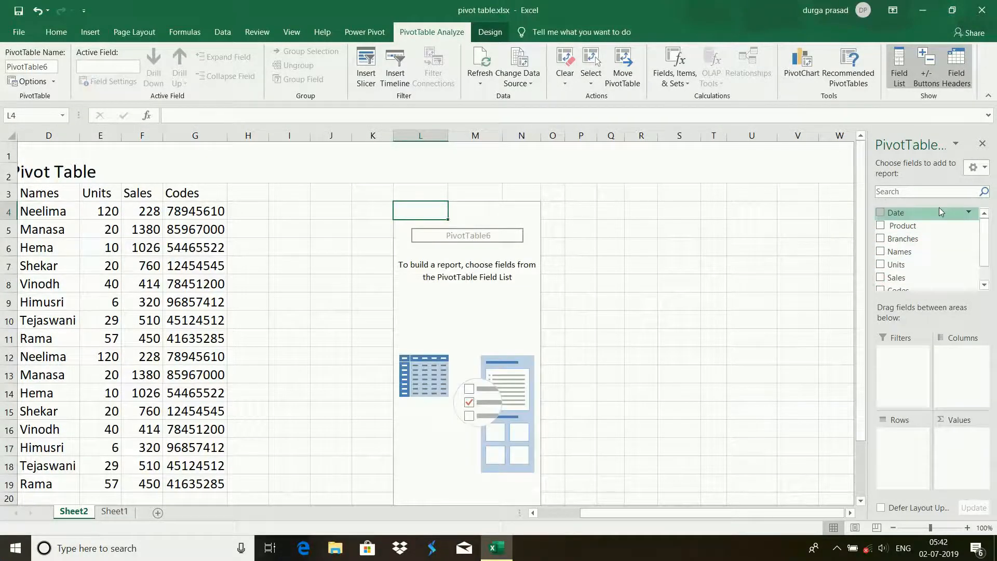
Add the Date, Product, Branches, Names, Units, Sales and Codes fields to the PivotTable.
left_click(882, 214)
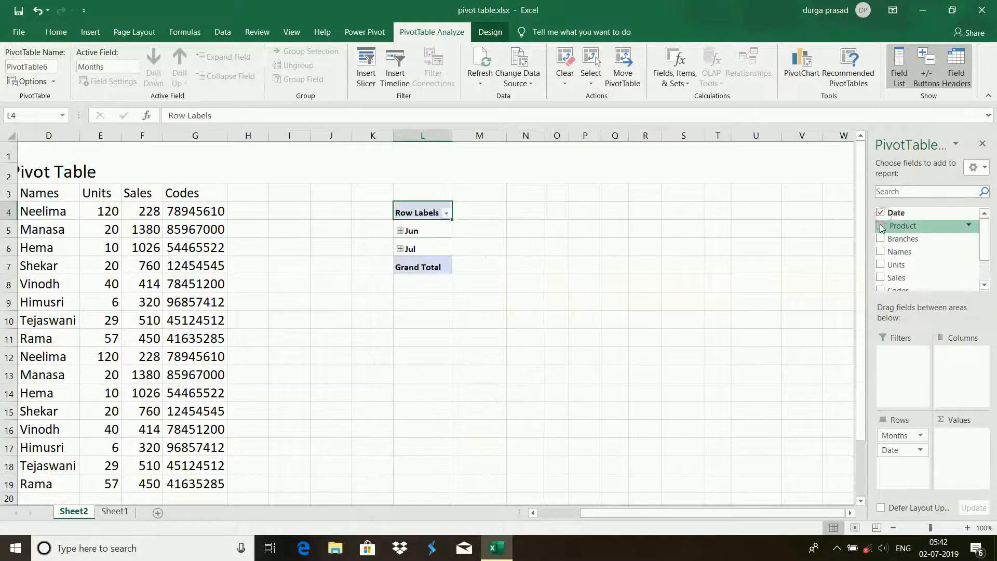
left_click(880, 227)
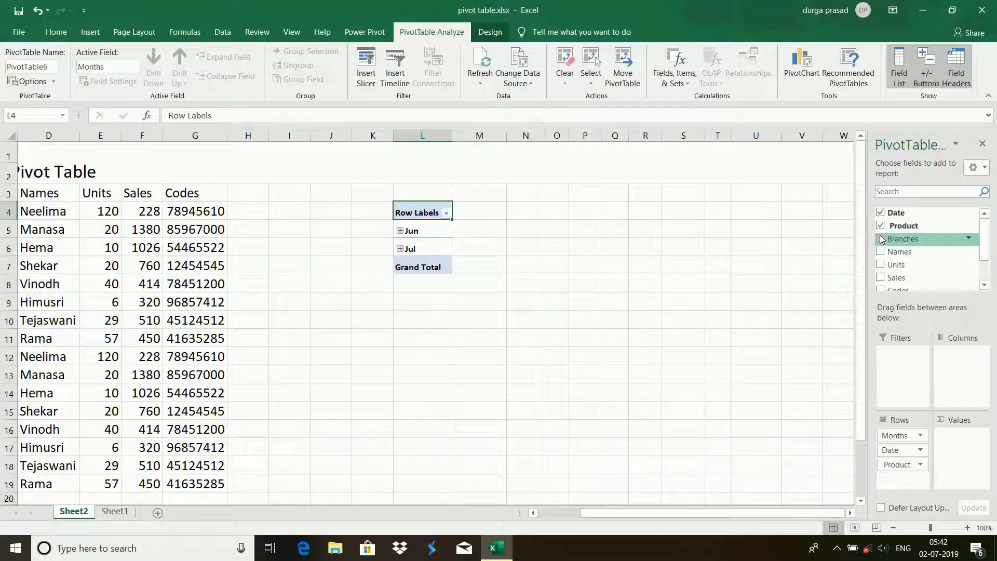
left_click(881, 240)
left_click(882, 253)
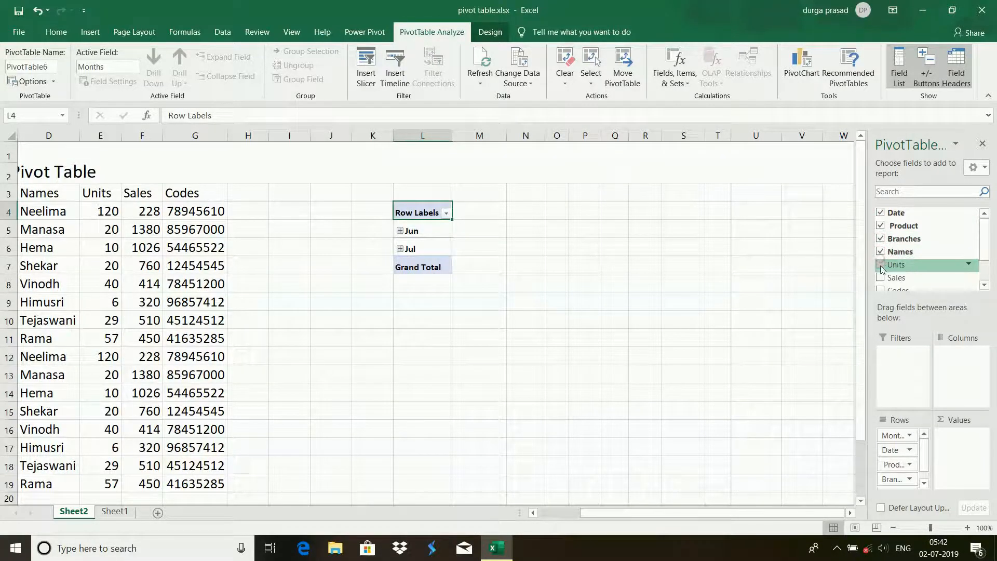
left_click(880, 265)
left_click(879, 281)
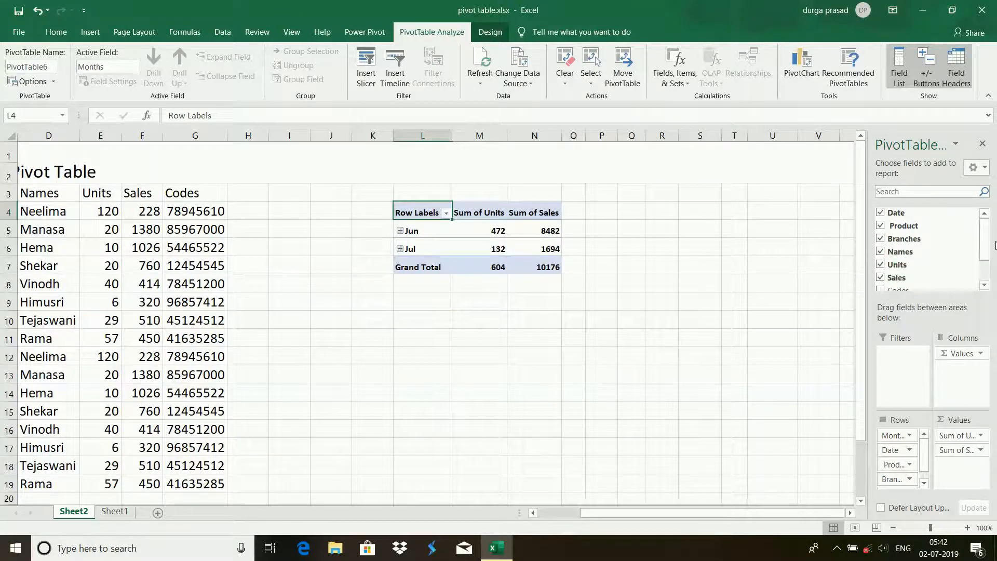
left_click_drag(991, 239, 991, 259)
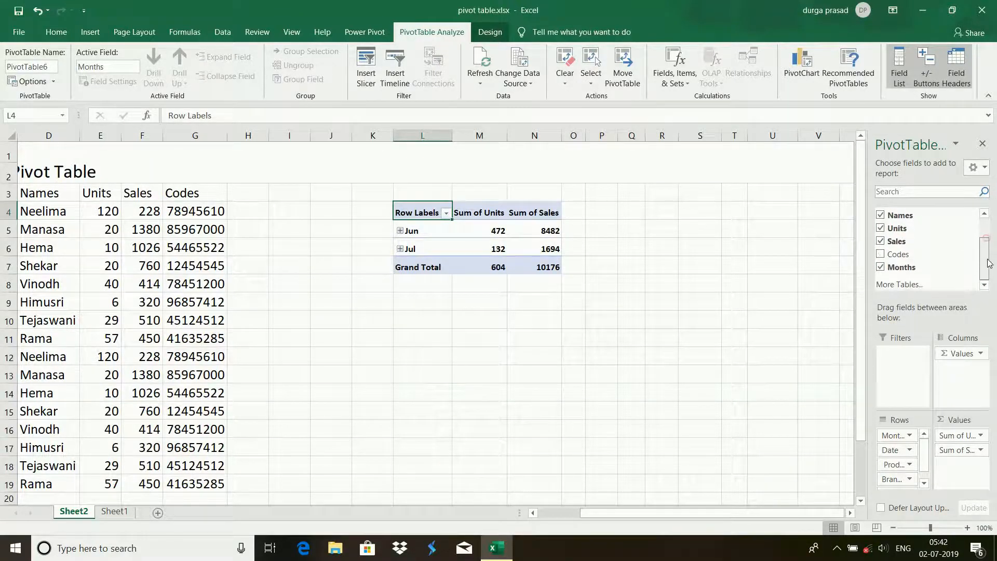
left_click(881, 255)
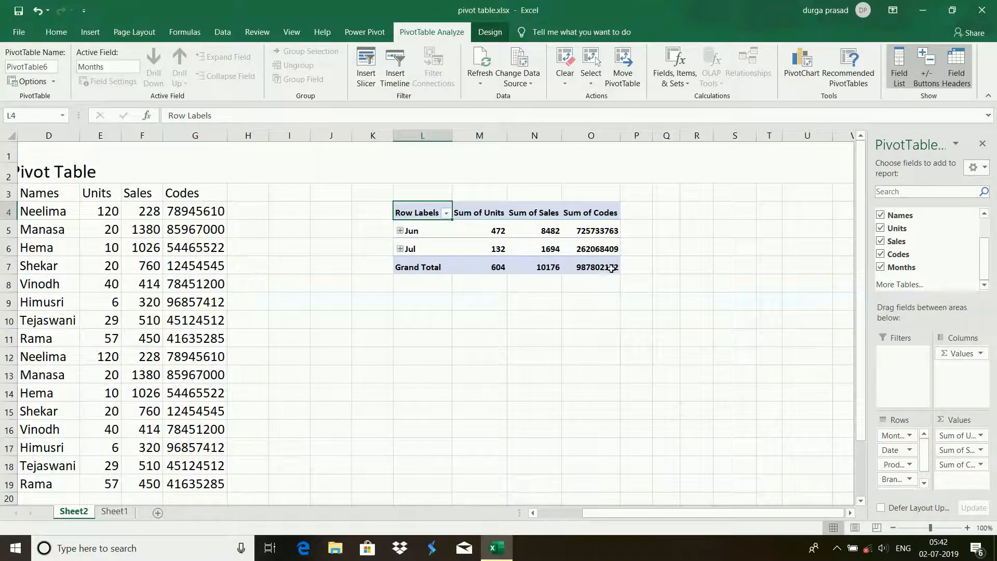
Remove the Months, Codes and Sales fields from the PivotTable.
left_click(881, 268)
left_click(881, 255)
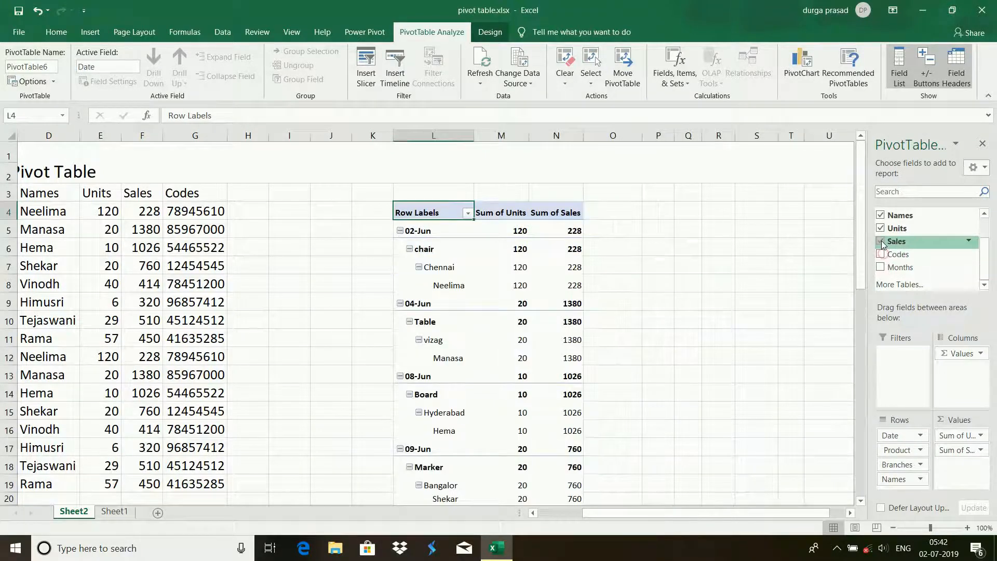
left_click(881, 242)
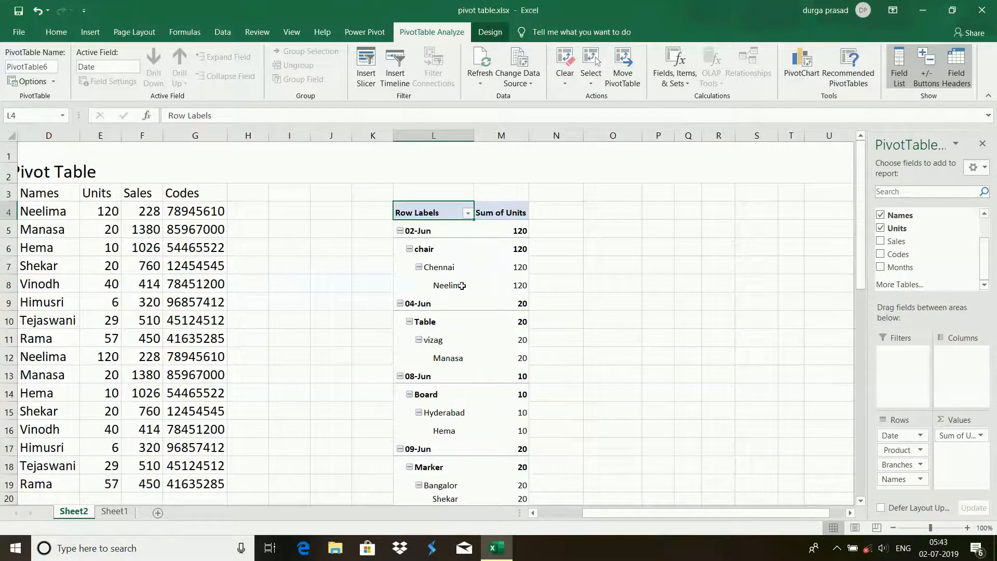
Clear the remaining Units, Names, Branches, Product and Date fields from the PivotTable and close its field list.
left_click(882, 227)
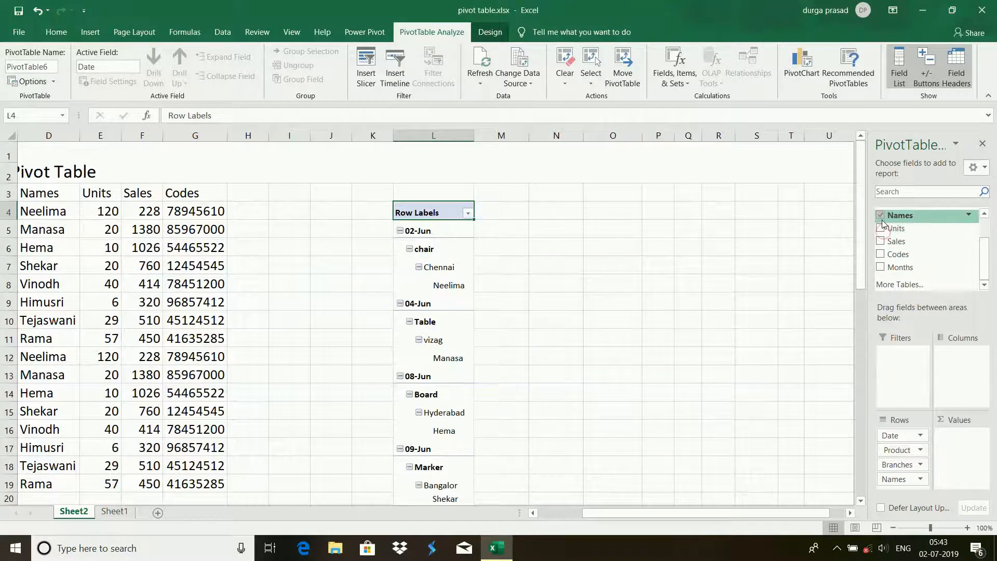
left_click(881, 216)
scroll(989, 254, "up", 1)
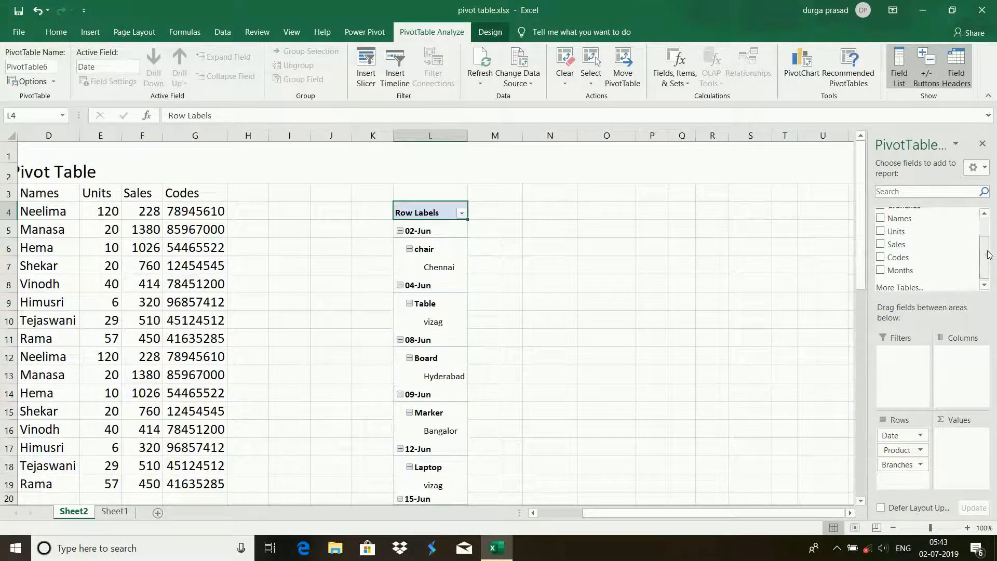
scroll(990, 254, "up", 2)
left_click(881, 239)
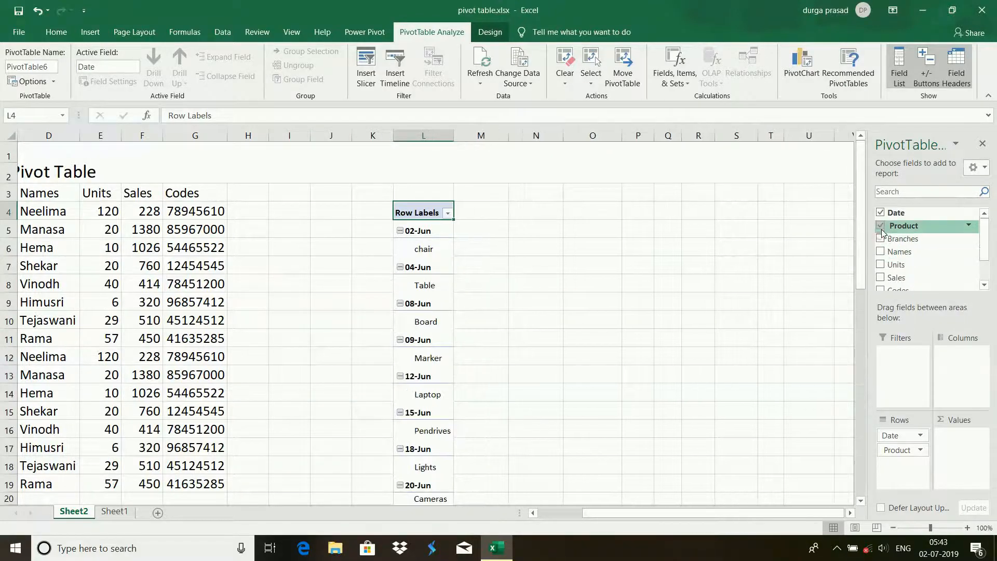
left_click(880, 226)
left_click(881, 212)
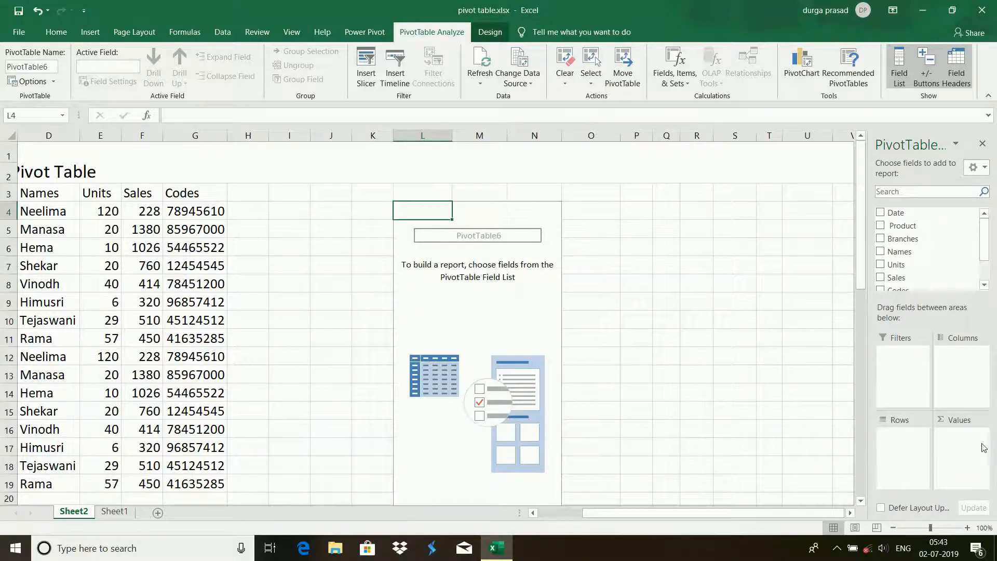
left_click(982, 144)
Undo all the PivotTable edits, its creation on Sheet2 and the widening of column B.
left_click(618, 355)
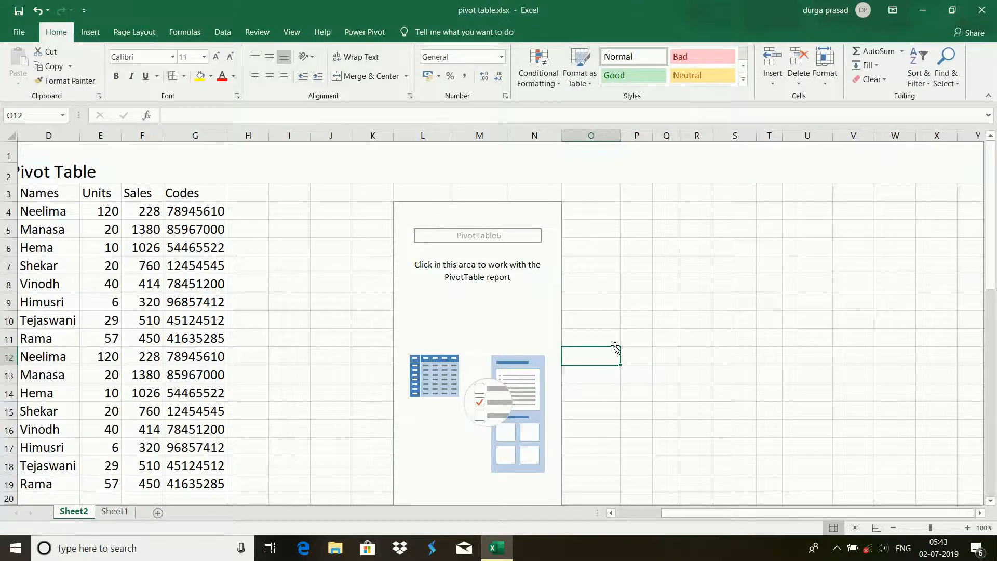
key("ctrl+z")
key("ctrl+z")
key("ctrl+z")
key("ctrl+z")
key("ctrl+z")
key("ctrl+z")
key("ctrl+z")
key("ctrl+z")
key("ctrl+z")
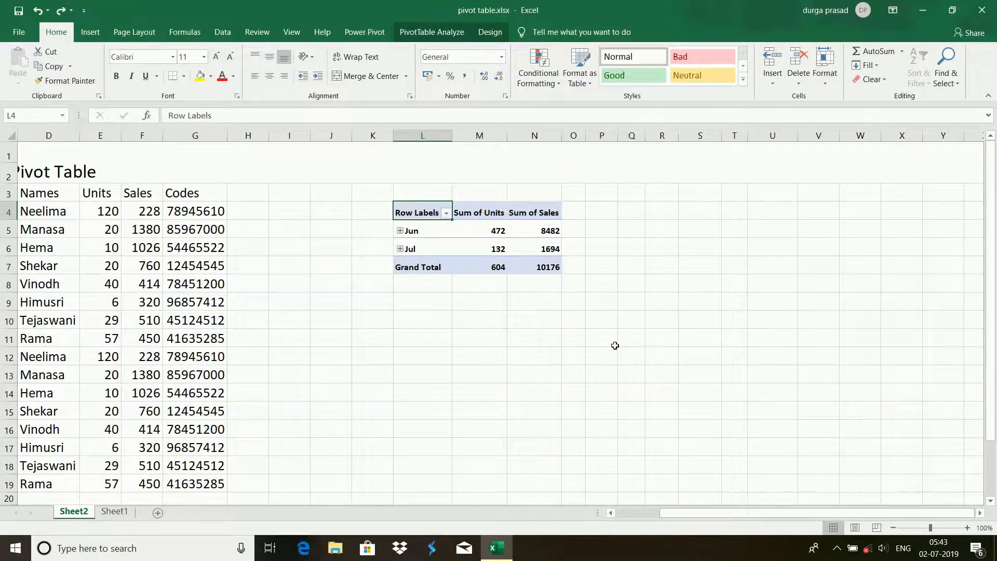
key("ctrl+z")
key("ctrl+z")
key("ctrl+z")
key("ctrl+z")
key("ctrl+z")
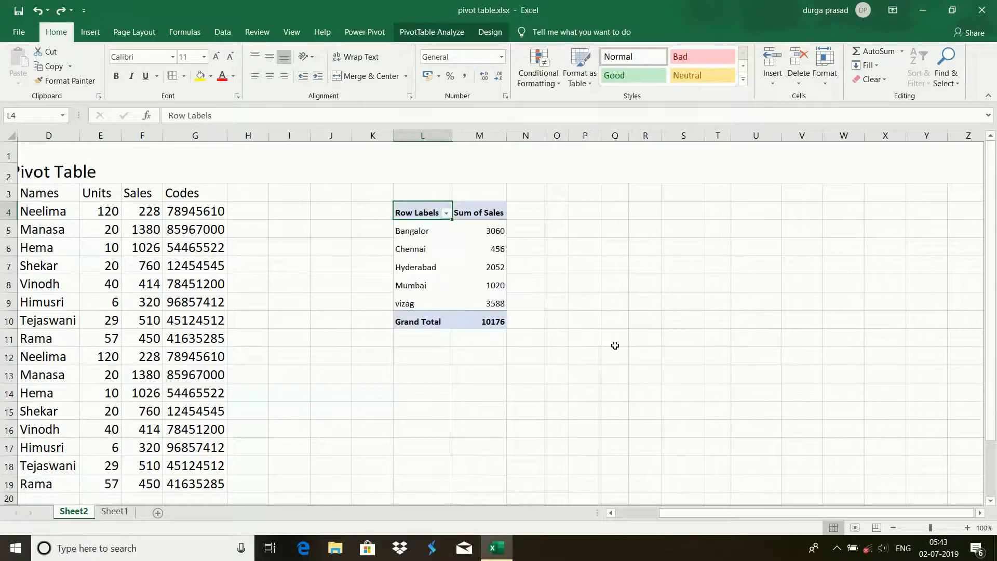
key("ctrl+z")
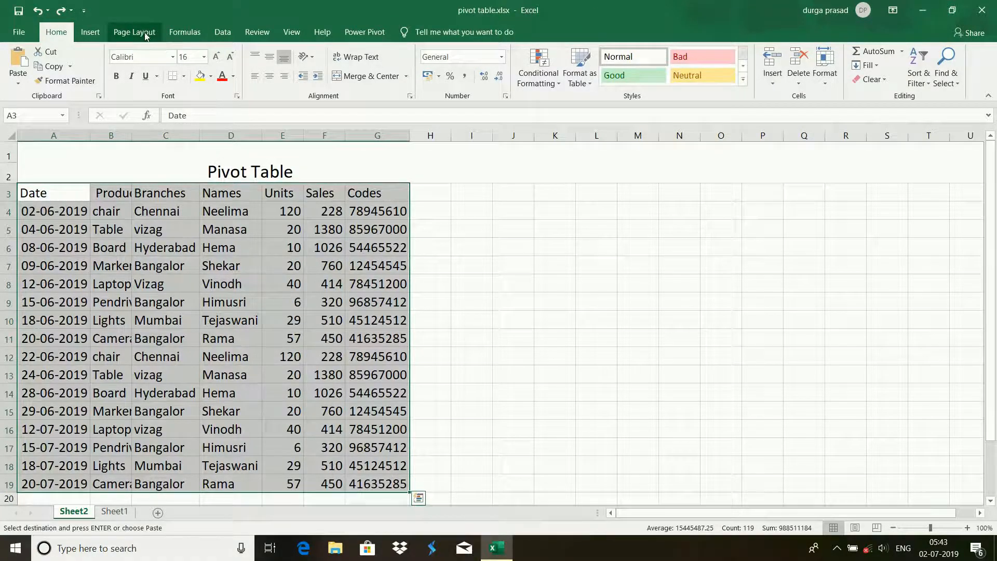
Create a PivotTable from Sheet2!$A$3:$G$19 on a new worksheet.
left_click(91, 32)
left_click(23, 63)
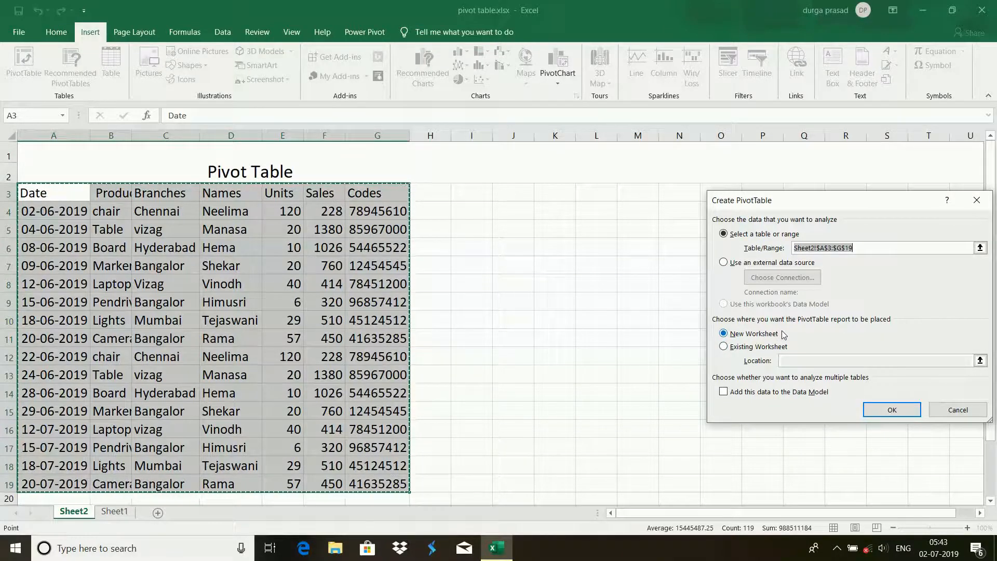
left_click(904, 411)
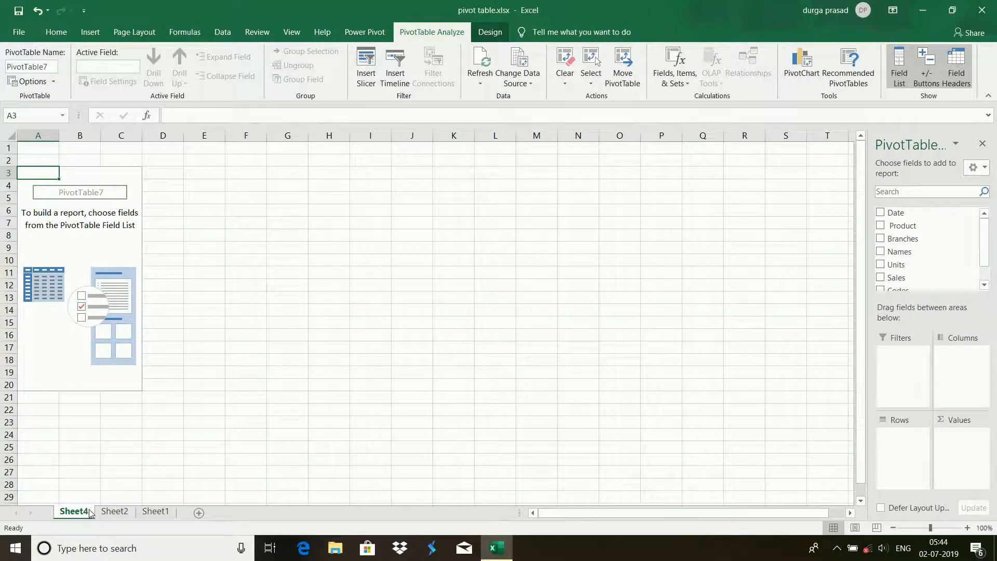
Add Product as the row field and sum Sales and Units as values in the new PivotTable.
left_click(881, 228)
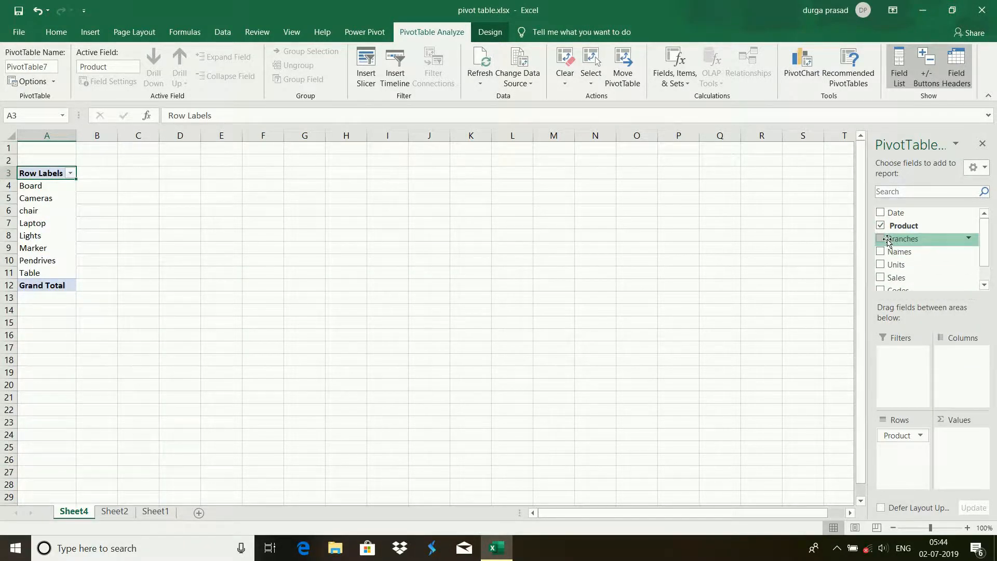
left_click(881, 278)
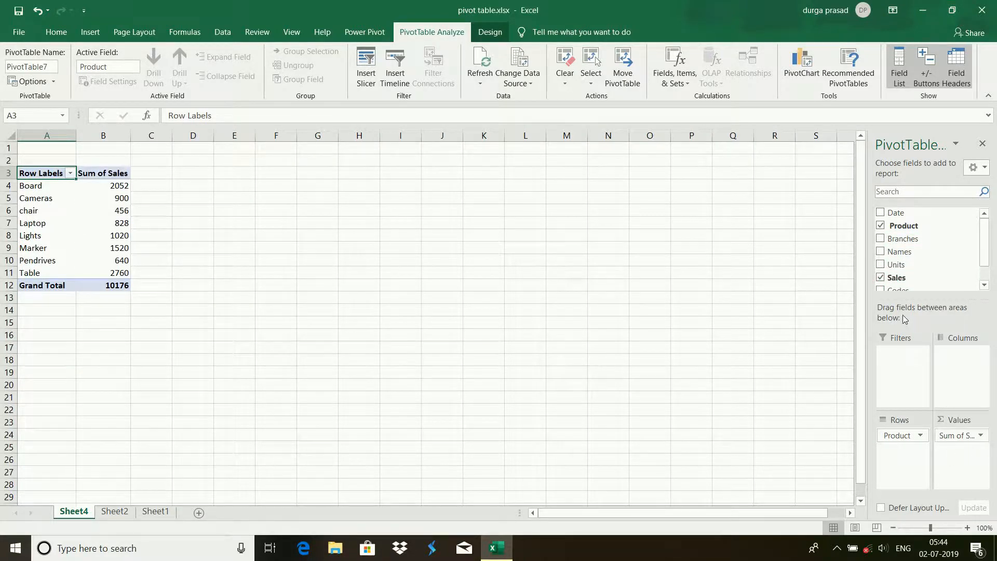
left_click(880, 264)
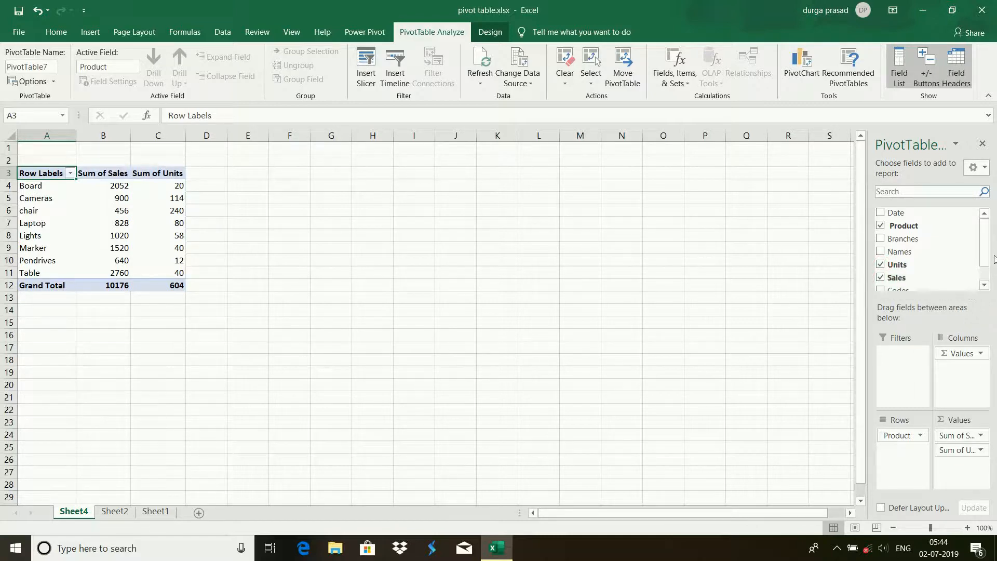
Add Codes as a summed value and Branches as the column field of the PivotTable on Sheet4.
left_click_drag(987, 241, 987, 248)
left_click(882, 276)
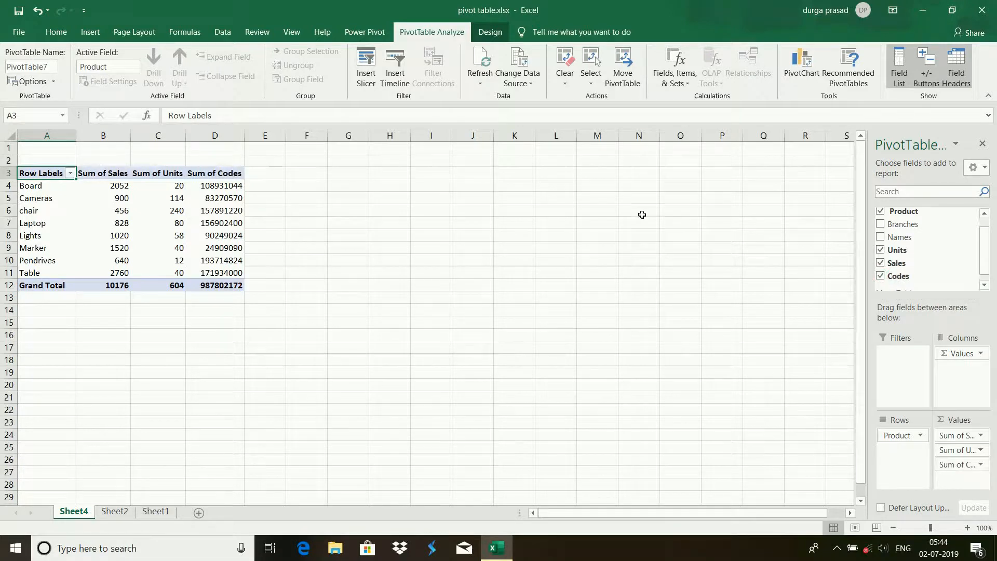
left_click(881, 225)
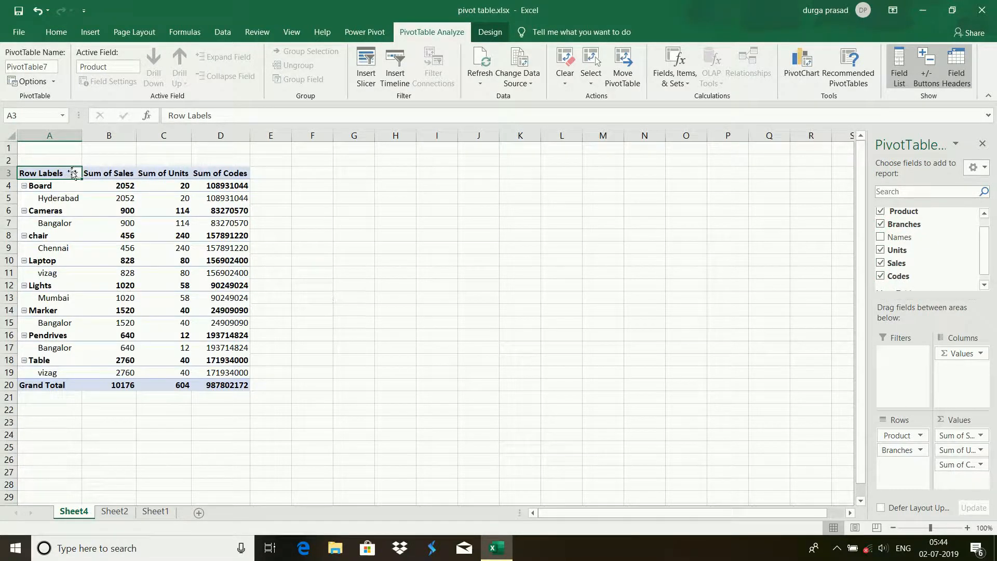
left_click_drag(903, 450, 965, 370)
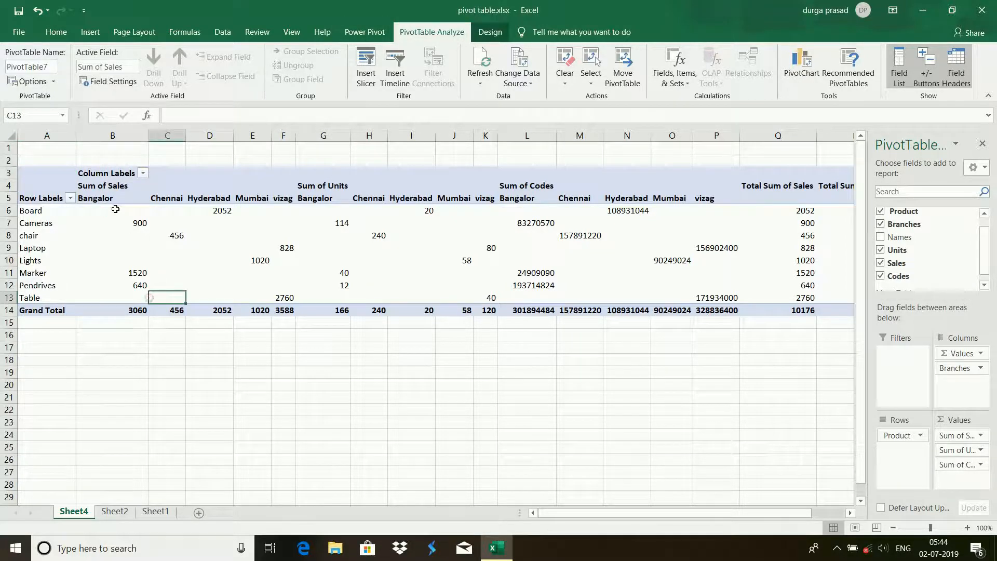
left_click_drag(116, 209, 821, 310)
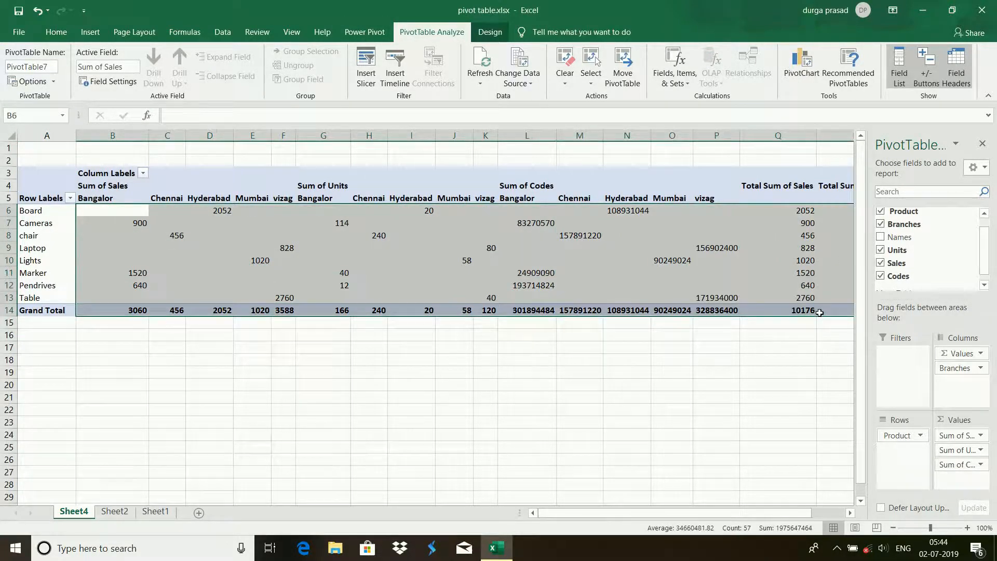
left_click(684, 81)
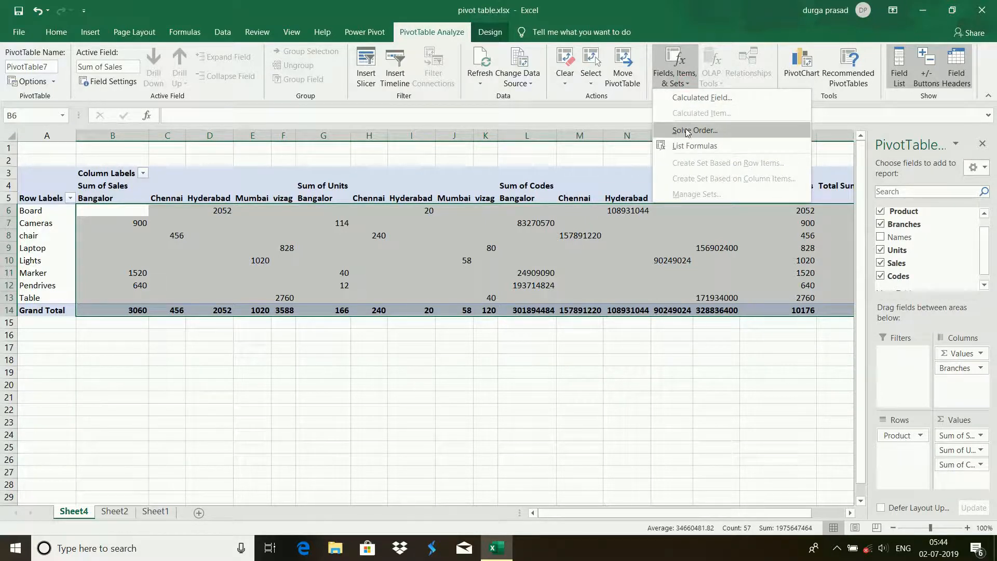
left_click(616, 106)
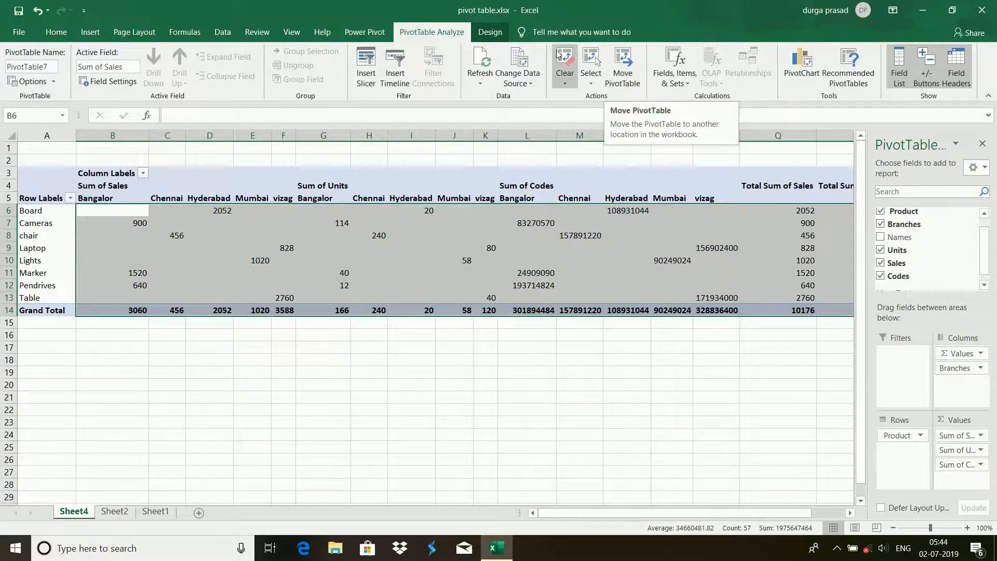
left_click(525, 80)
left_click(534, 98)
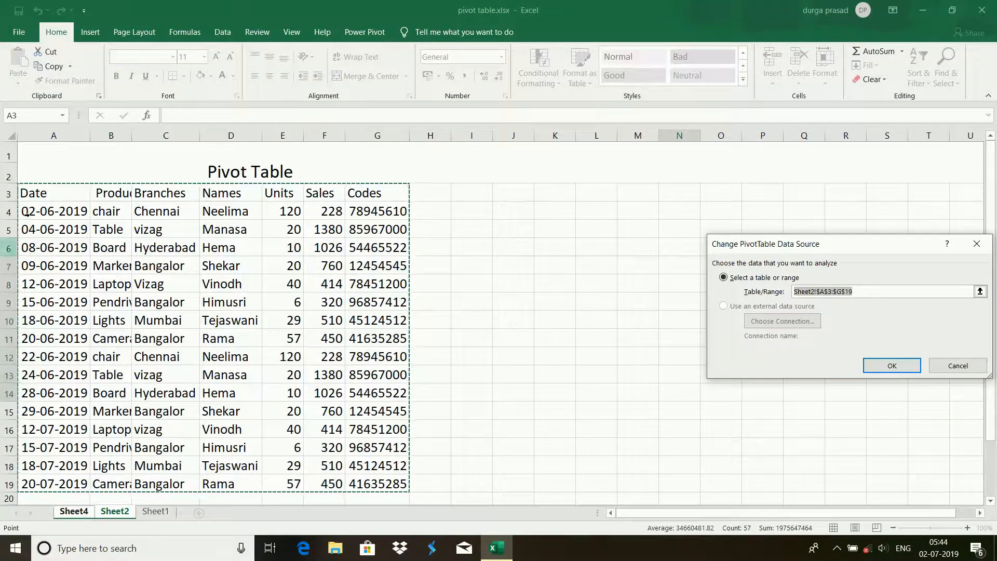
left_click(77, 513)
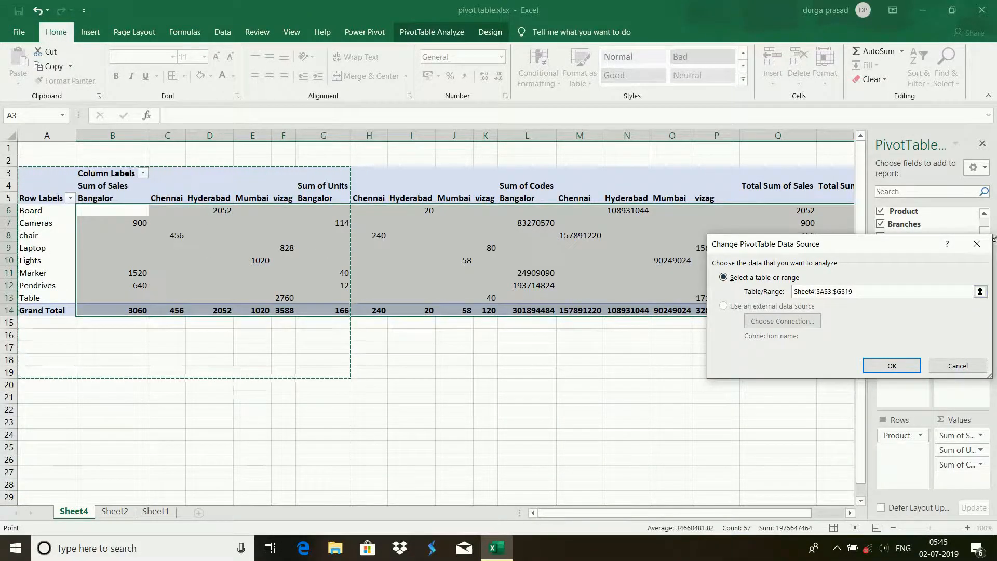
left_click(977, 244)
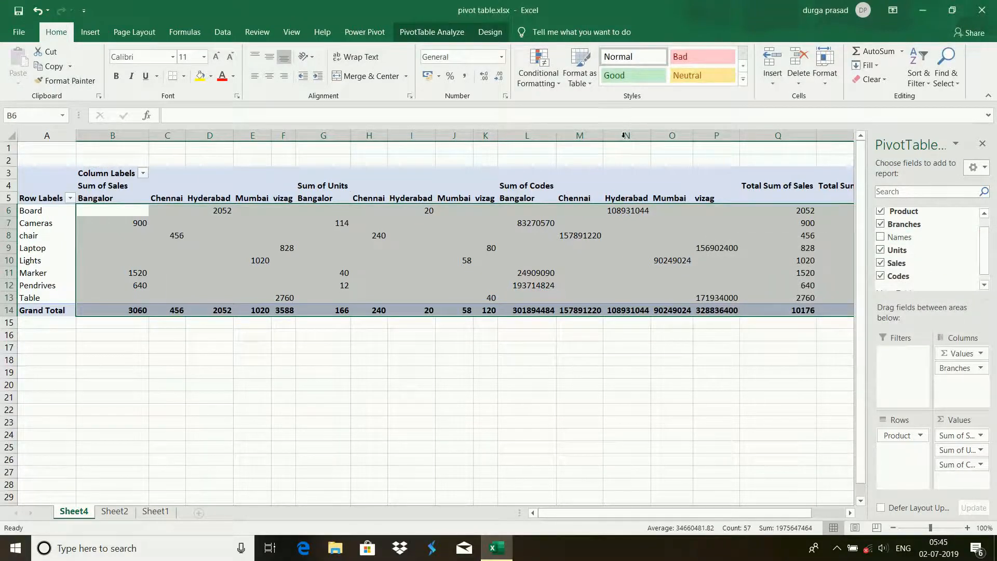
left_click(442, 31)
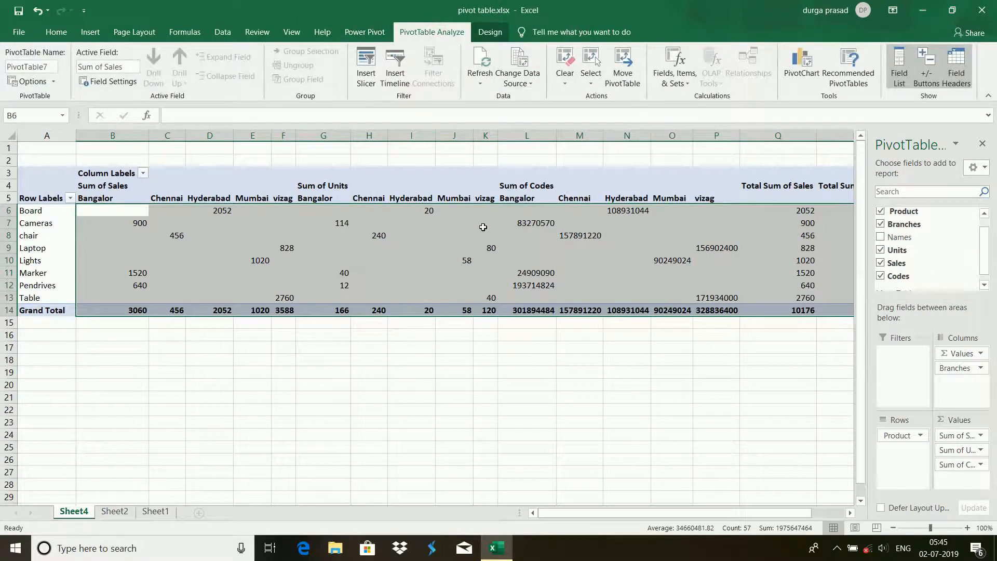
left_click(355, 209)
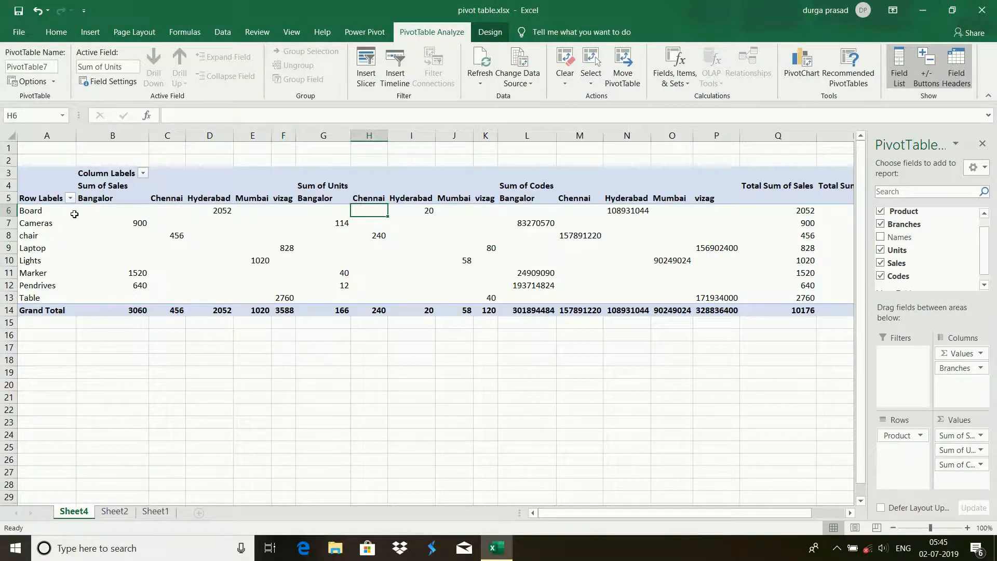
Insert a timeline for the Date field and place it just below the PivotTable's grand total row.
left_click_drag(108, 212, 818, 310)
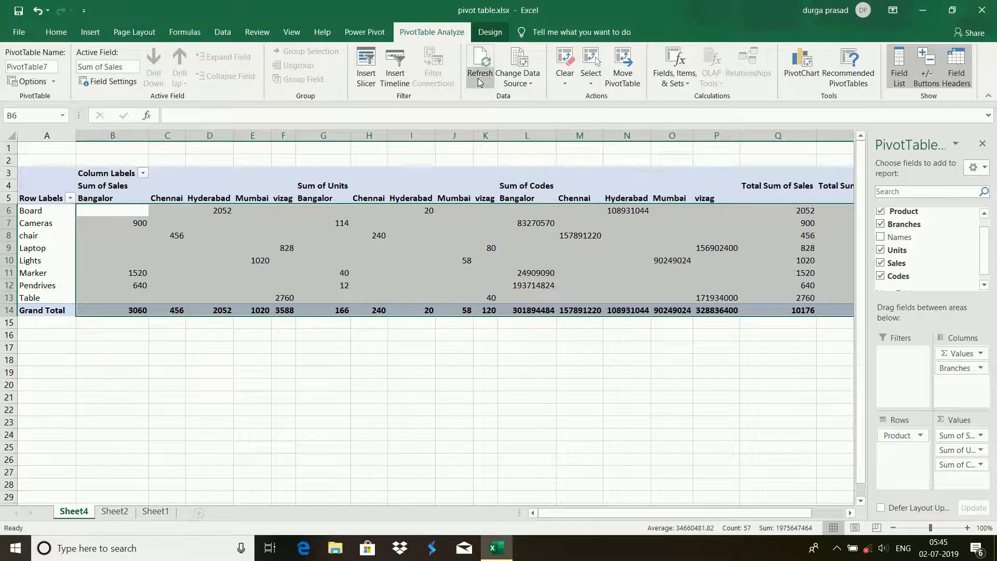
left_click(394, 57)
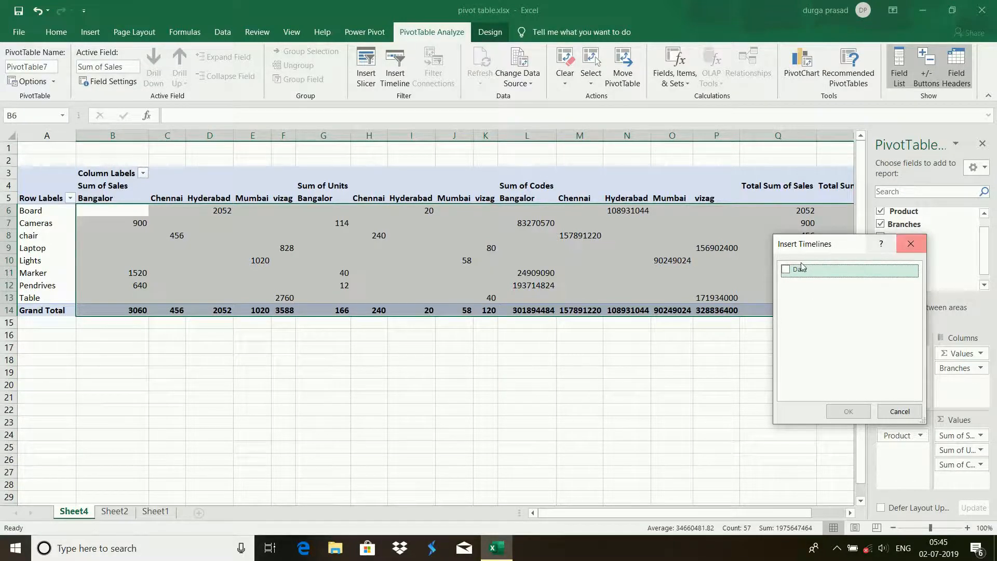
left_click(787, 270)
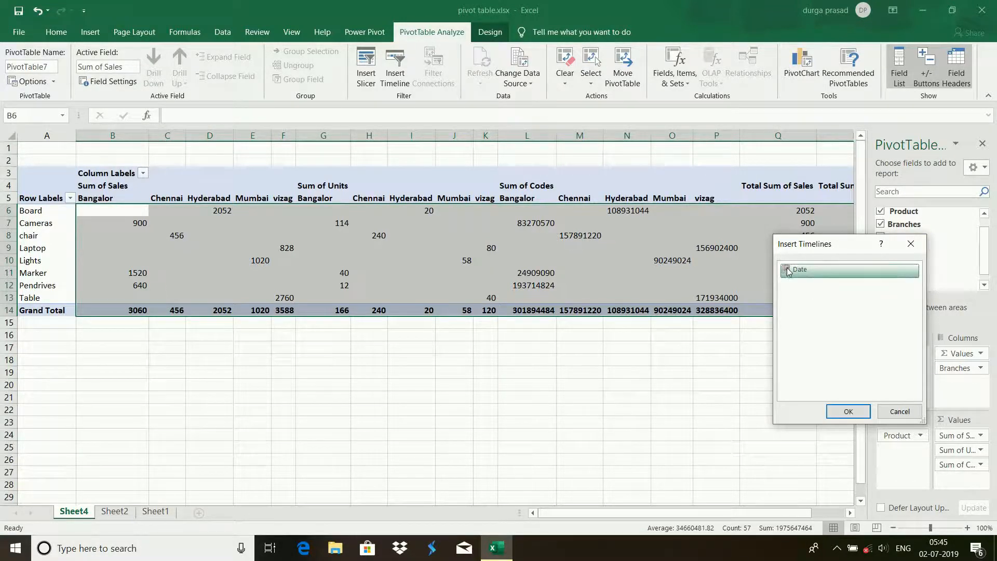
left_click(839, 412)
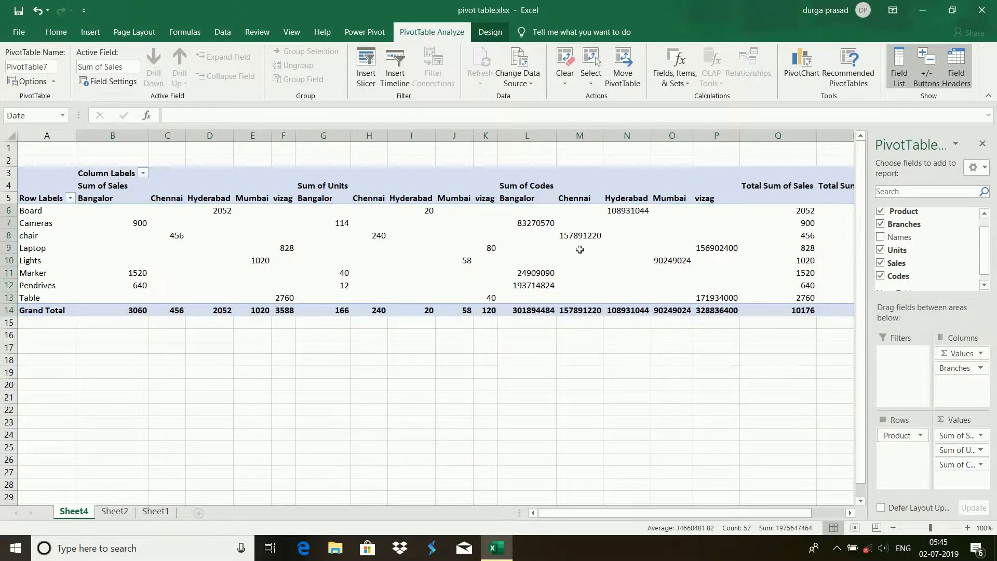
left_click_drag(421, 292, 499, 330)
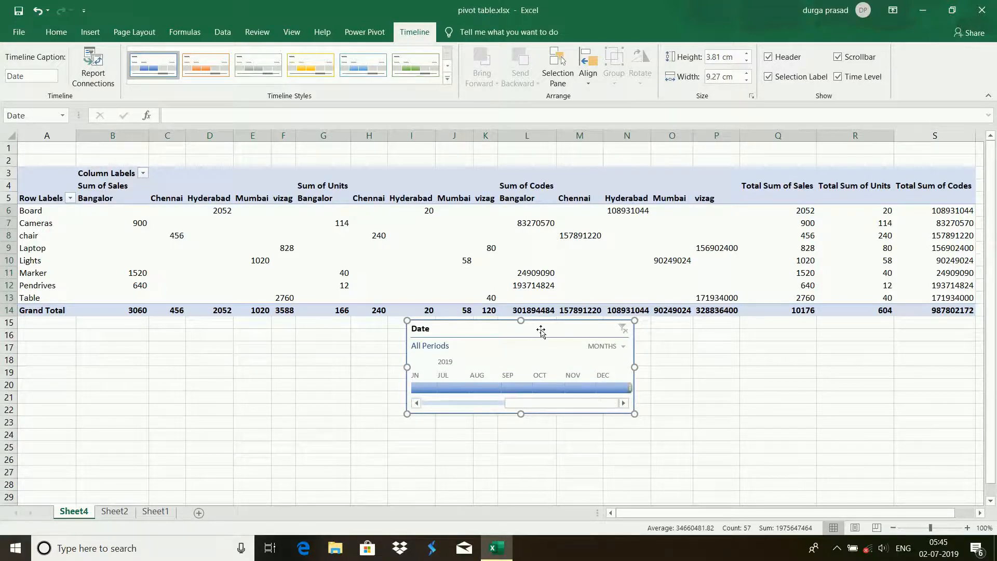
left_click_drag(541, 328, 540, 337)
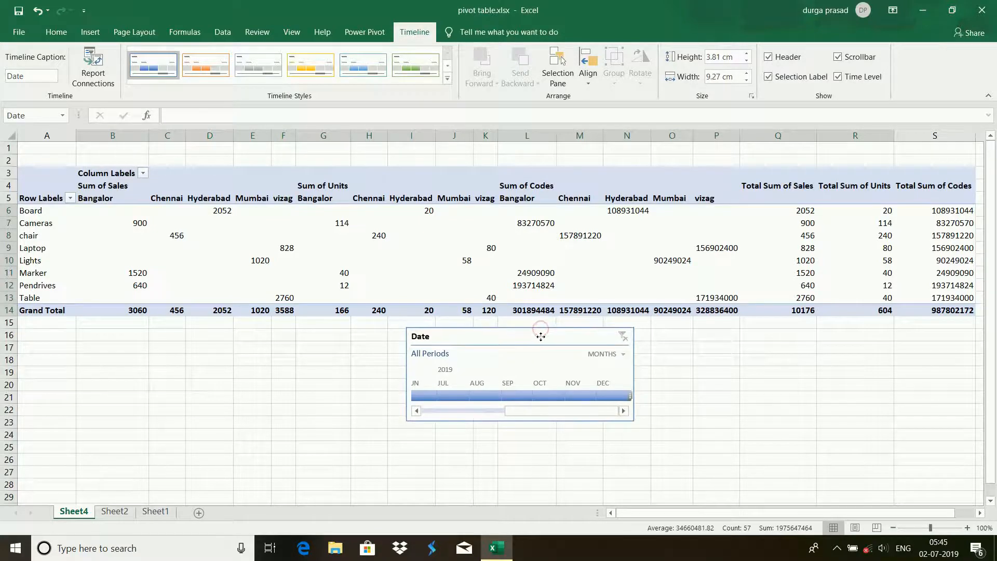
Apply a green style to the Date timeline and a green Medium table style to the PivotTable.
left_click(447, 78)
left_click(421, 118)
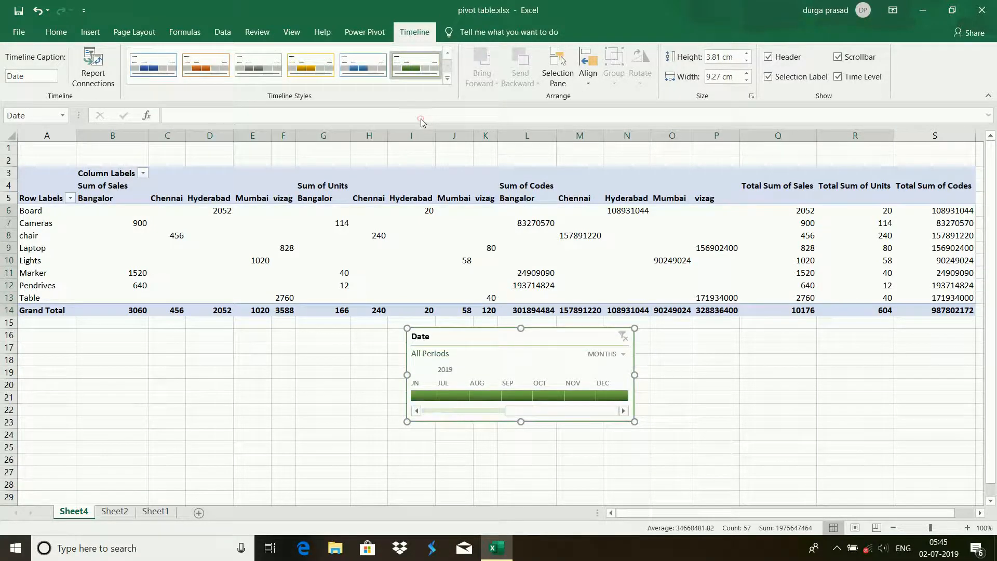
left_click_drag(58, 180, 961, 312)
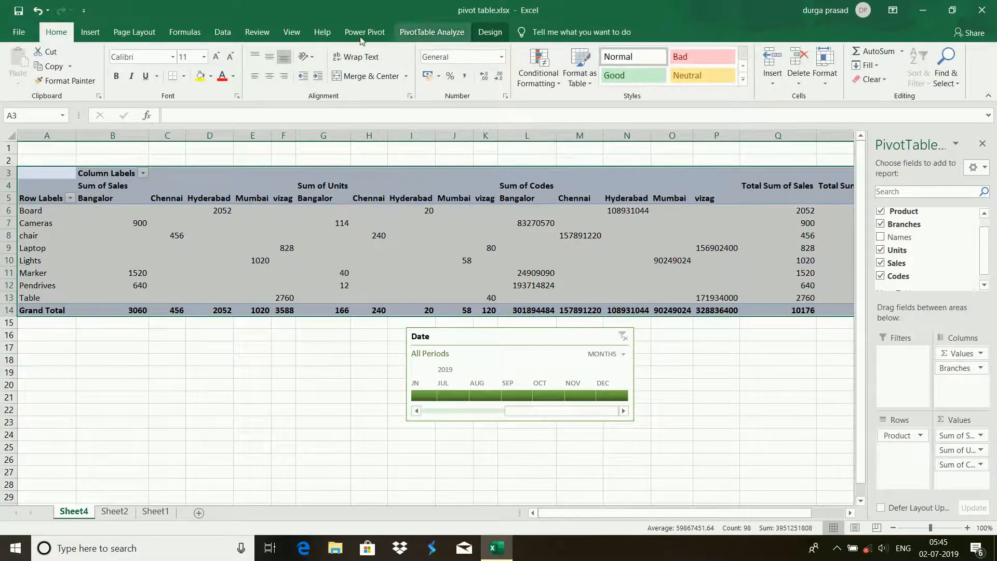
left_click(585, 60)
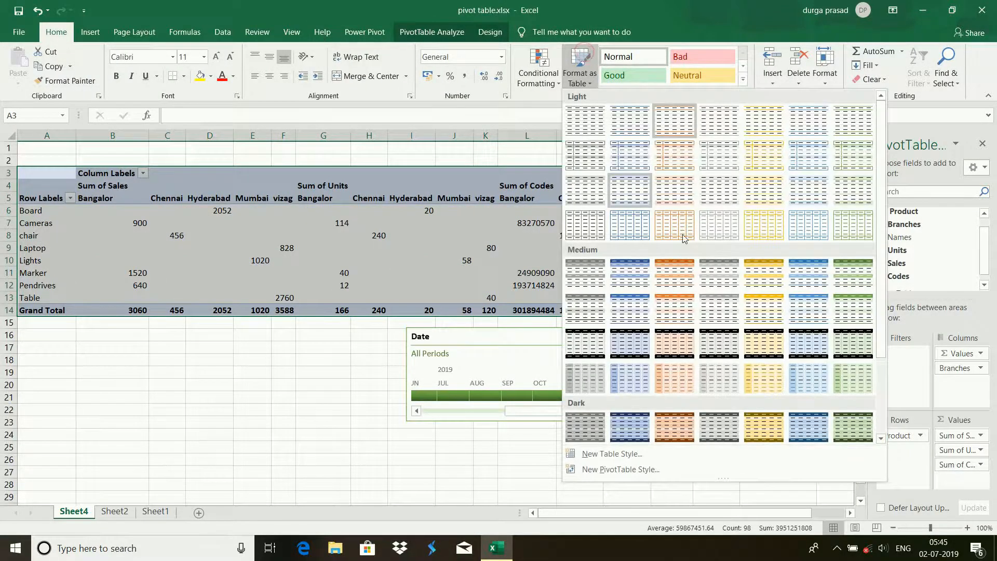
left_click(856, 276)
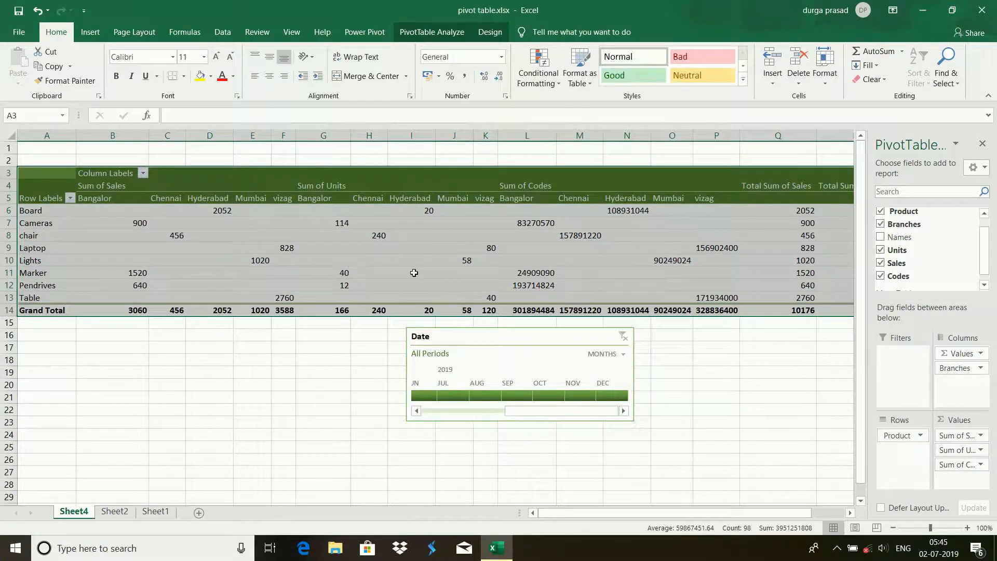
Replace Product with Names as the PivotTable's row field and move Branches from the columns to the rows beneath Names.
left_click(114, 512)
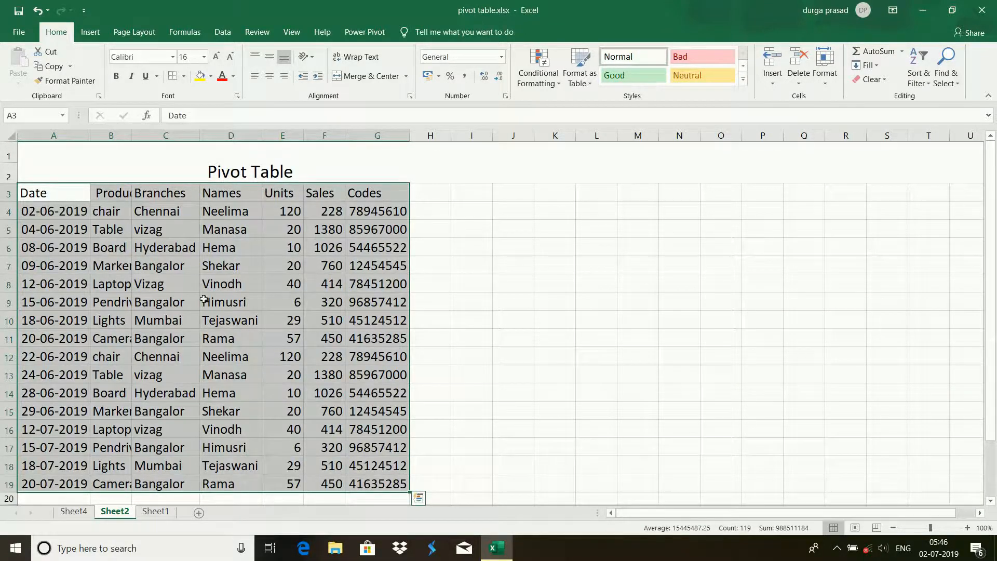
left_click(74, 511)
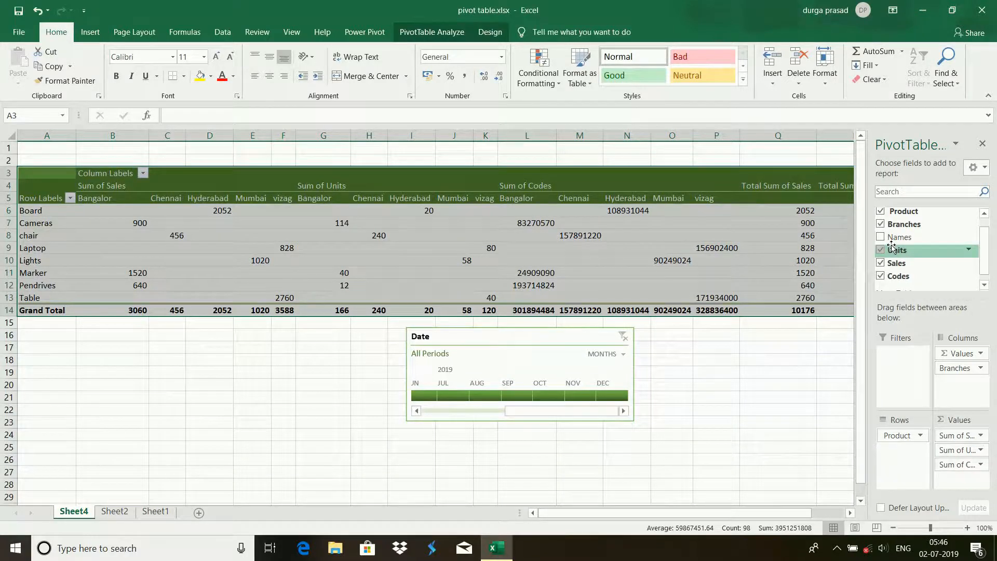
left_click(880, 210)
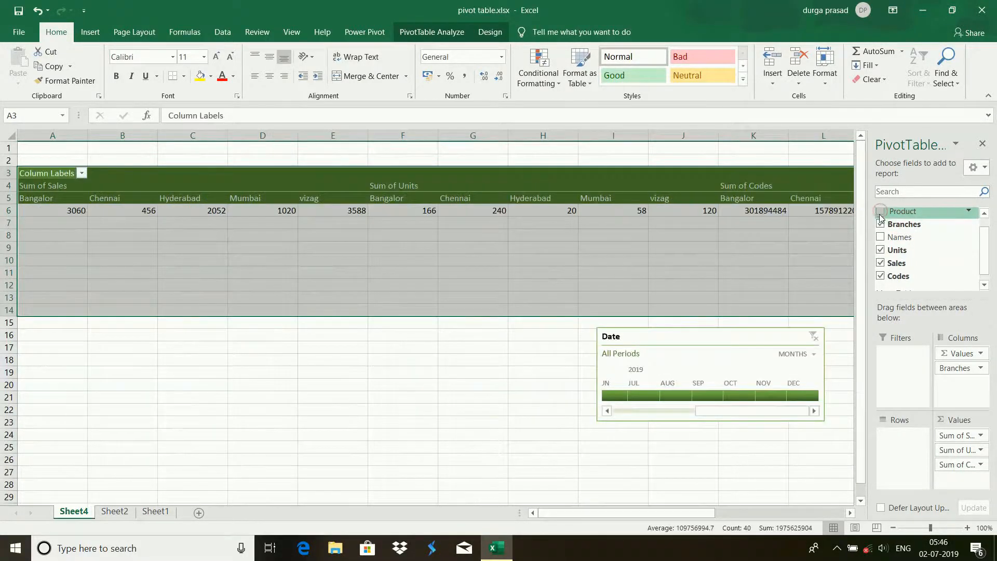
left_click(880, 238)
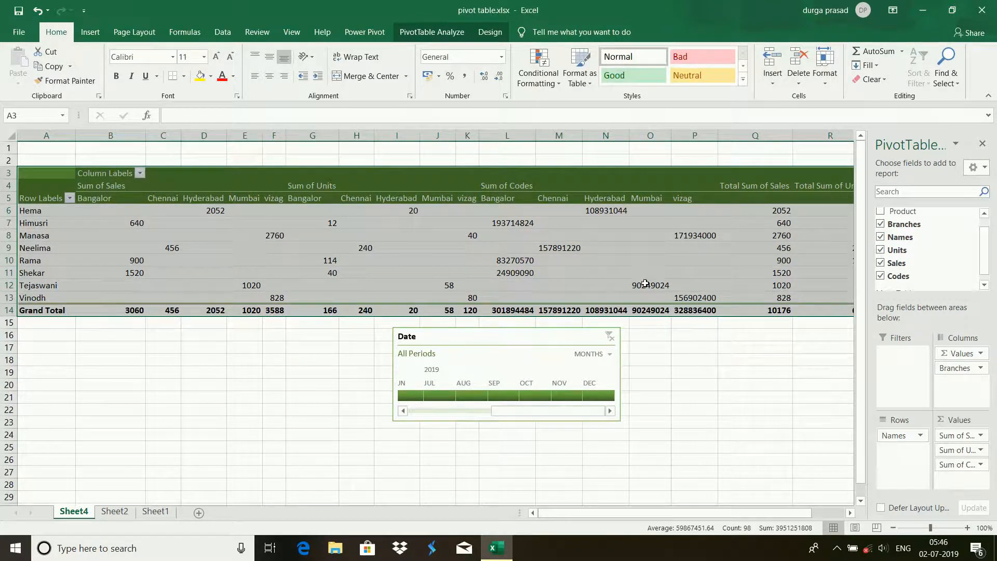
left_click(880, 225)
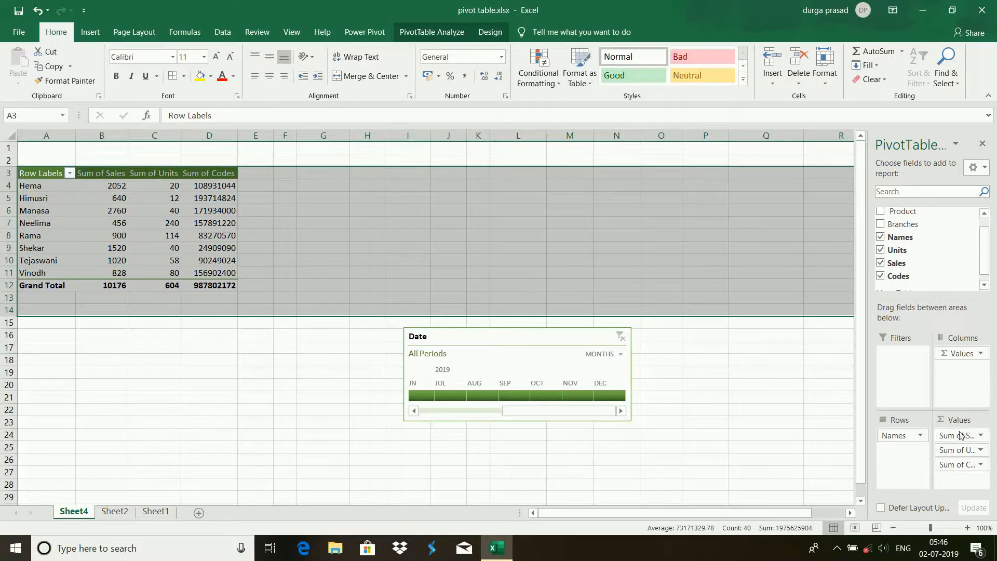
left_click(882, 224)
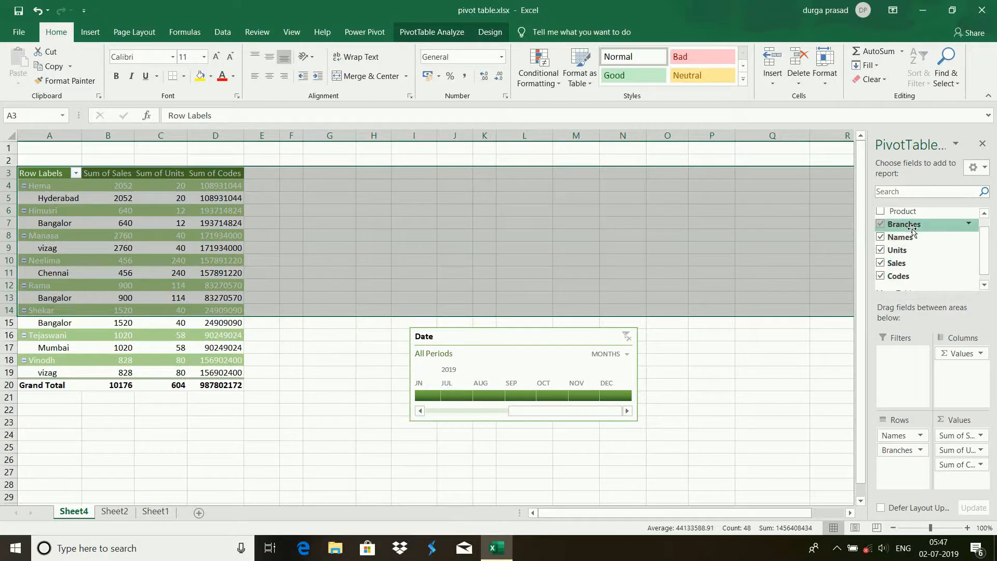
Select empty cell O21 on Sheet4 and bring up the commands for inserting a PivotTable.
scroll(989, 261, "up", 1)
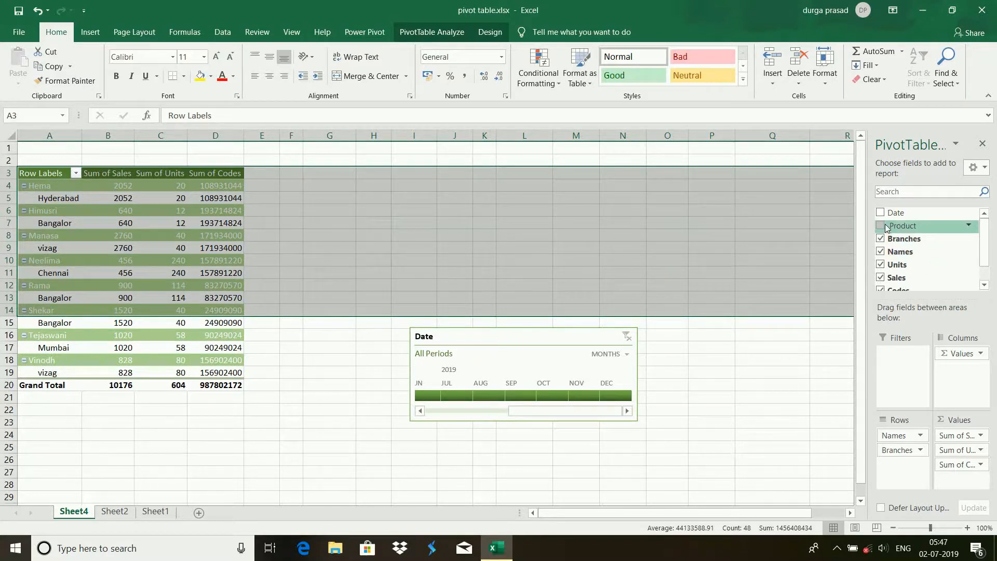
left_click(671, 392)
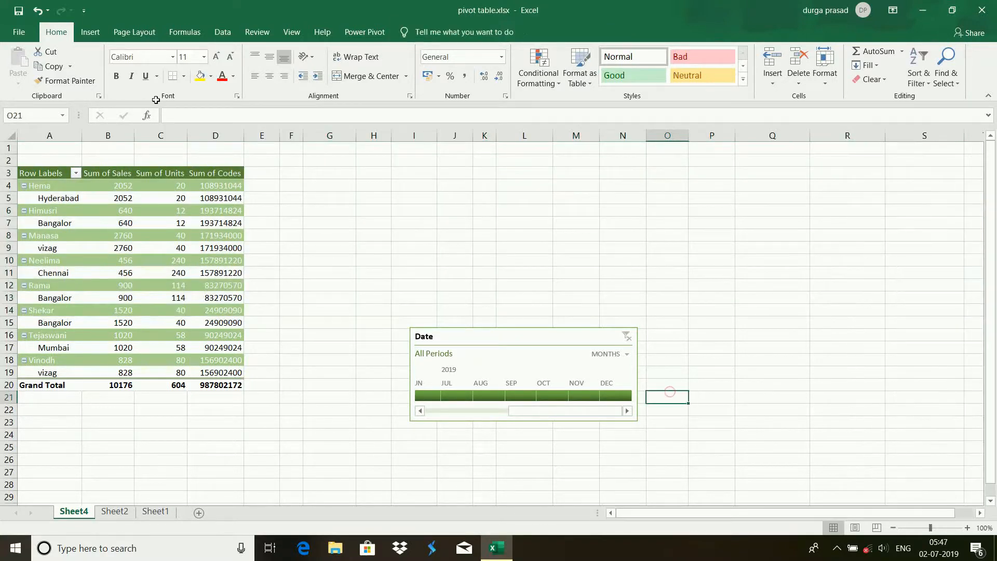
left_click(90, 32)
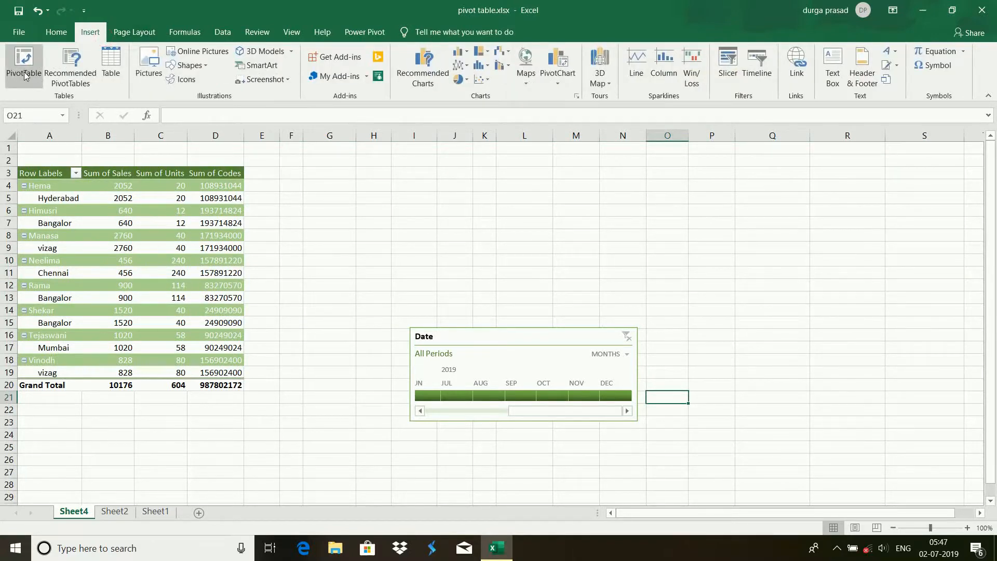